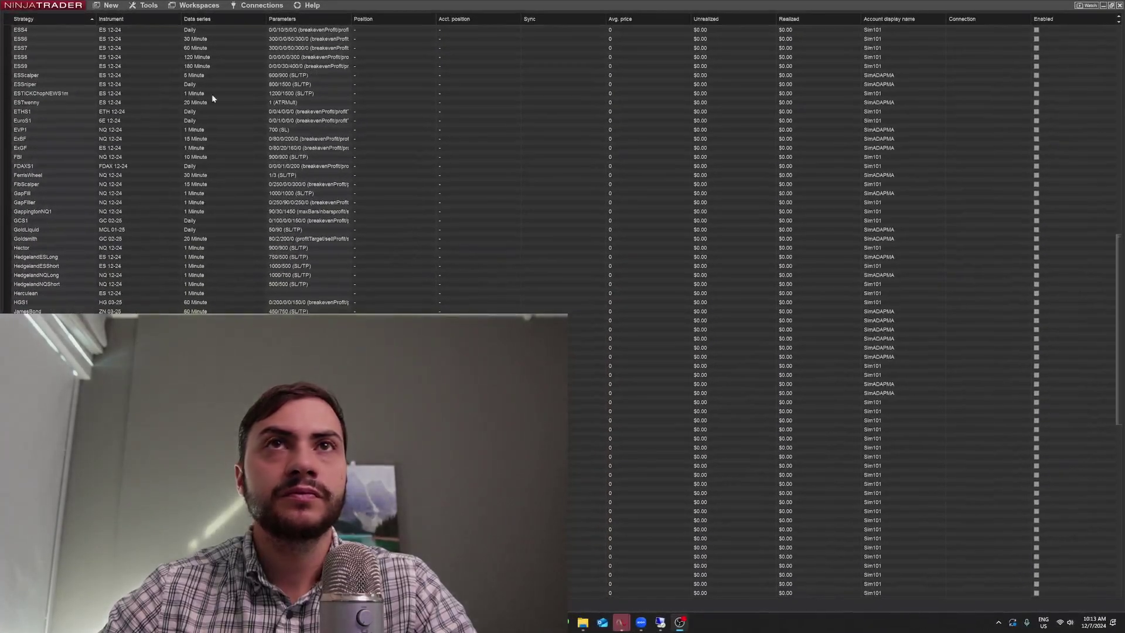
Select the ESSniper strategy and open the connection setup window from the Connections menu
click(219, 84)
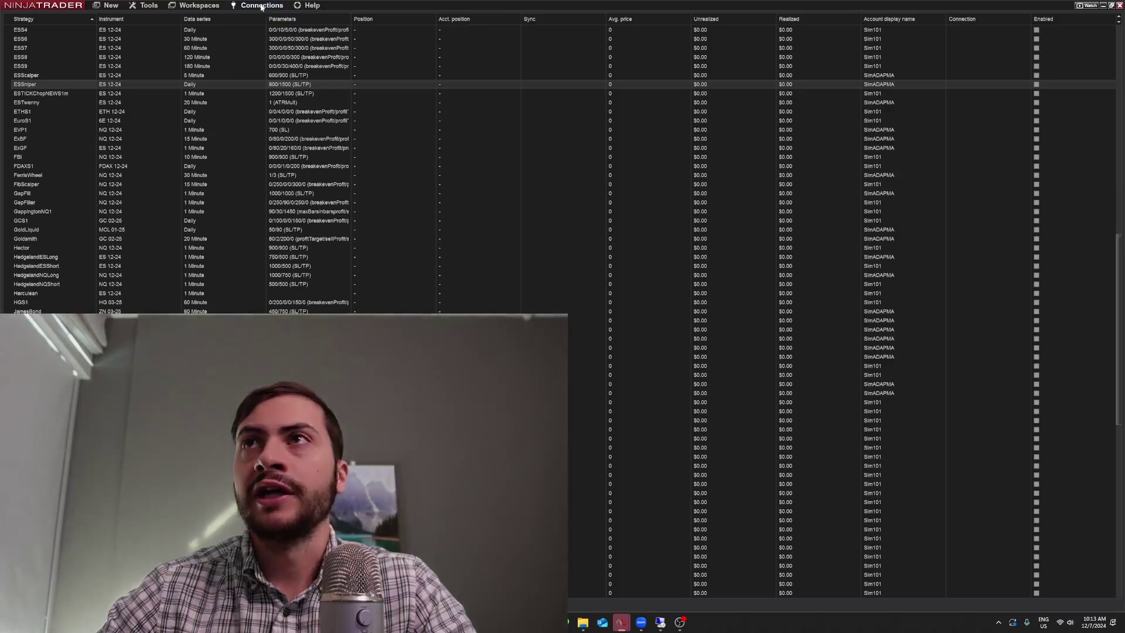
click(258, 6)
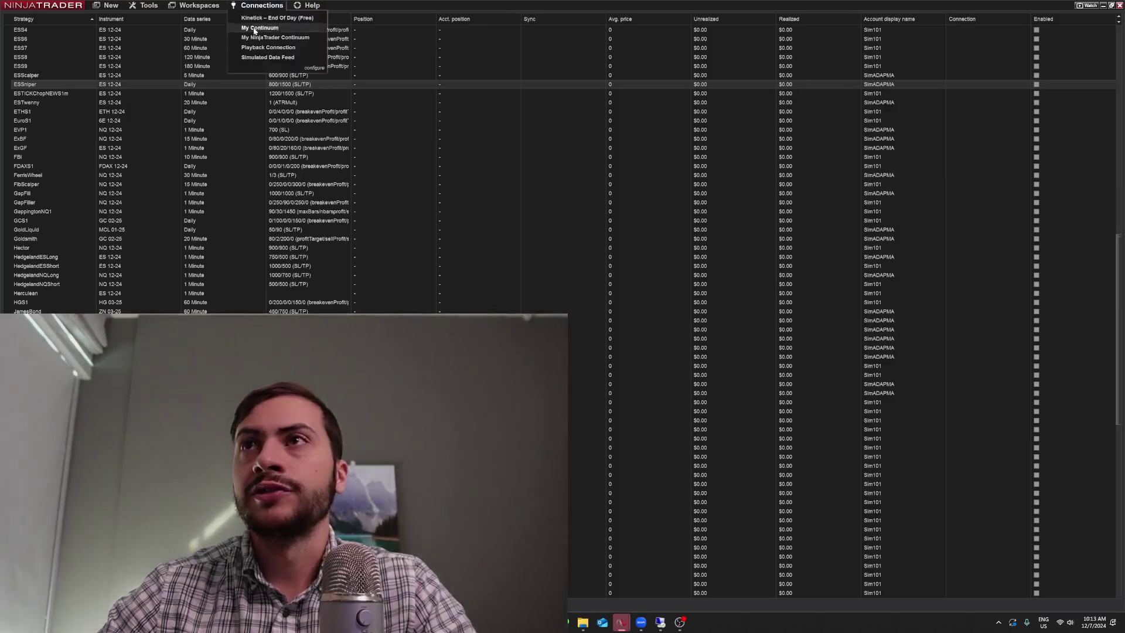
click(315, 68)
drag(558, 207, 339, 110)
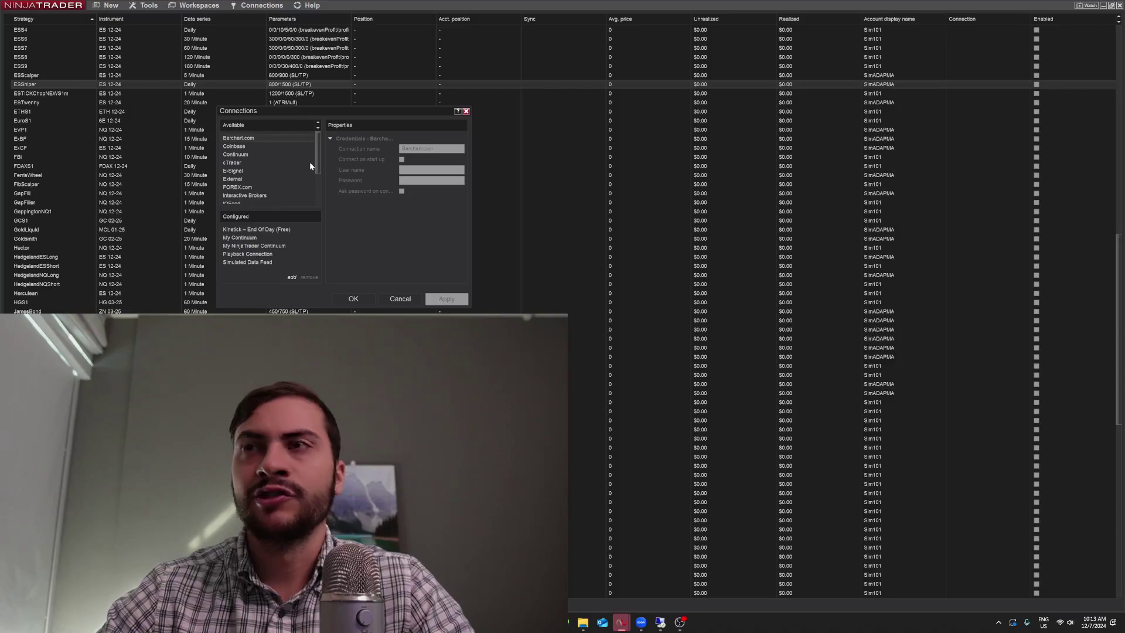
Compare the Continuum entries and choose NinjaTrader Continuum in the Available list
scroll(266, 142, down, 2)
scroll(265, 142, up, 2)
click(246, 156)
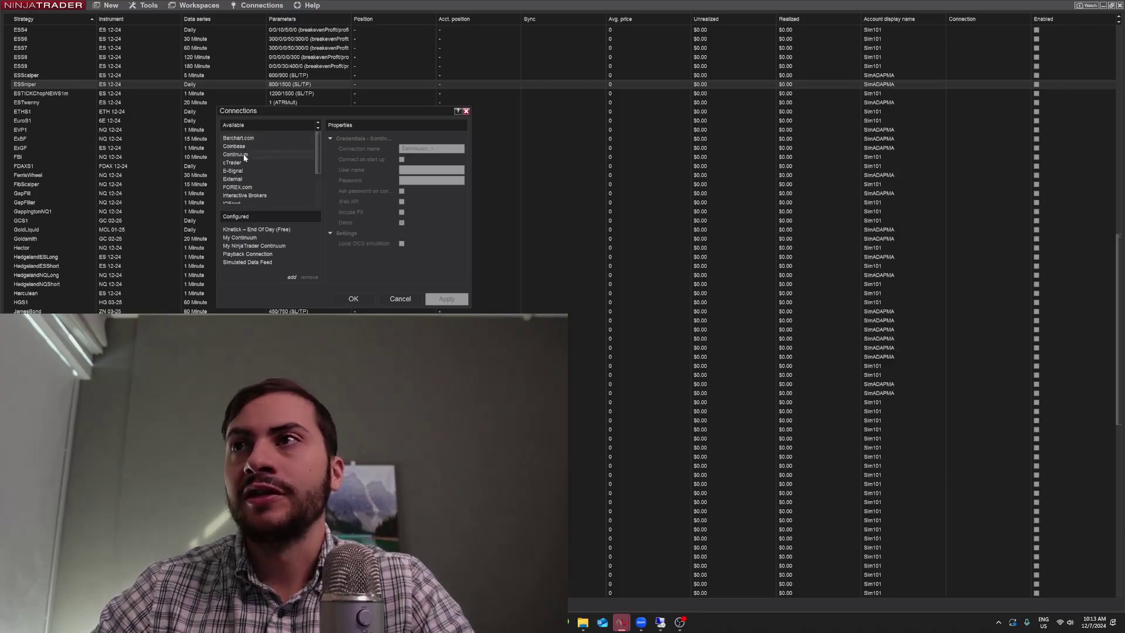
click(245, 246)
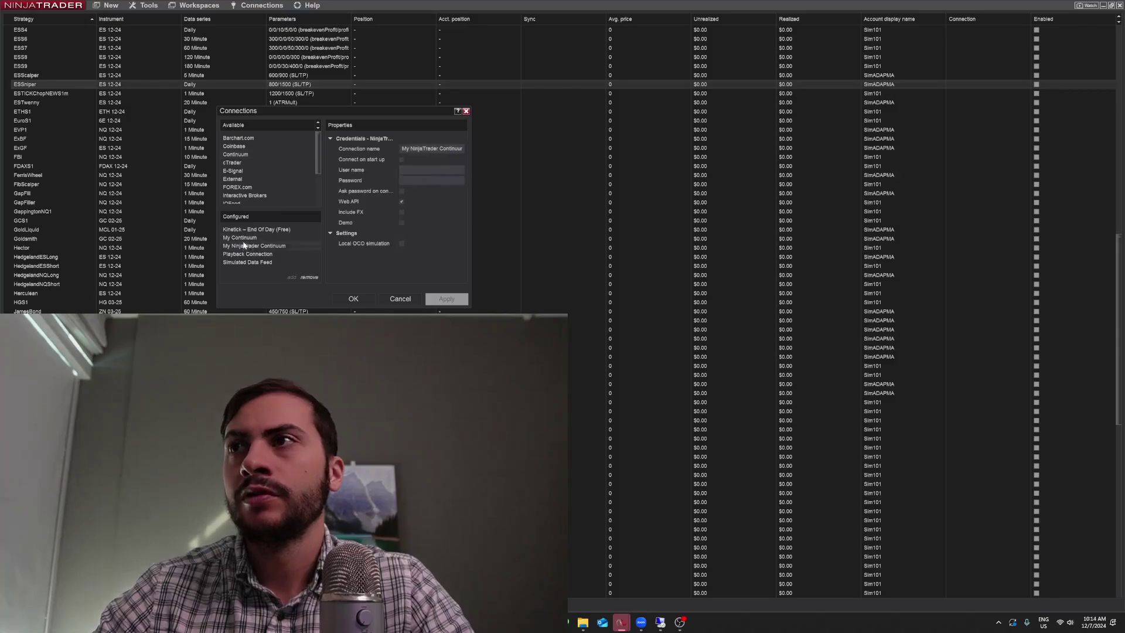
click(239, 155)
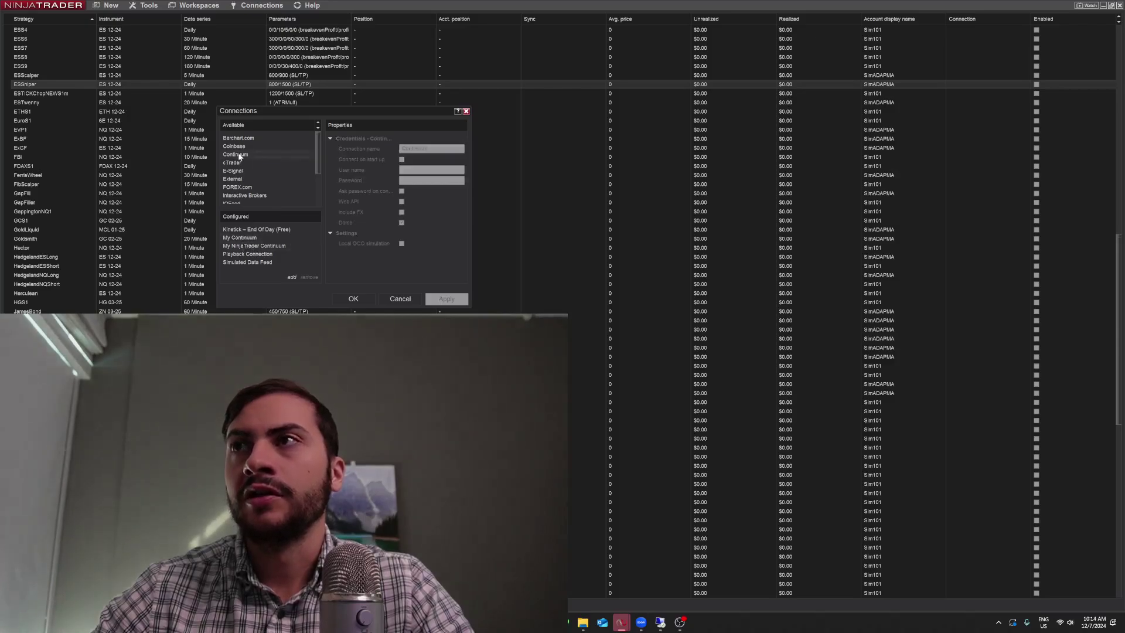
scroll(251, 162, down, 3)
click(266, 175)
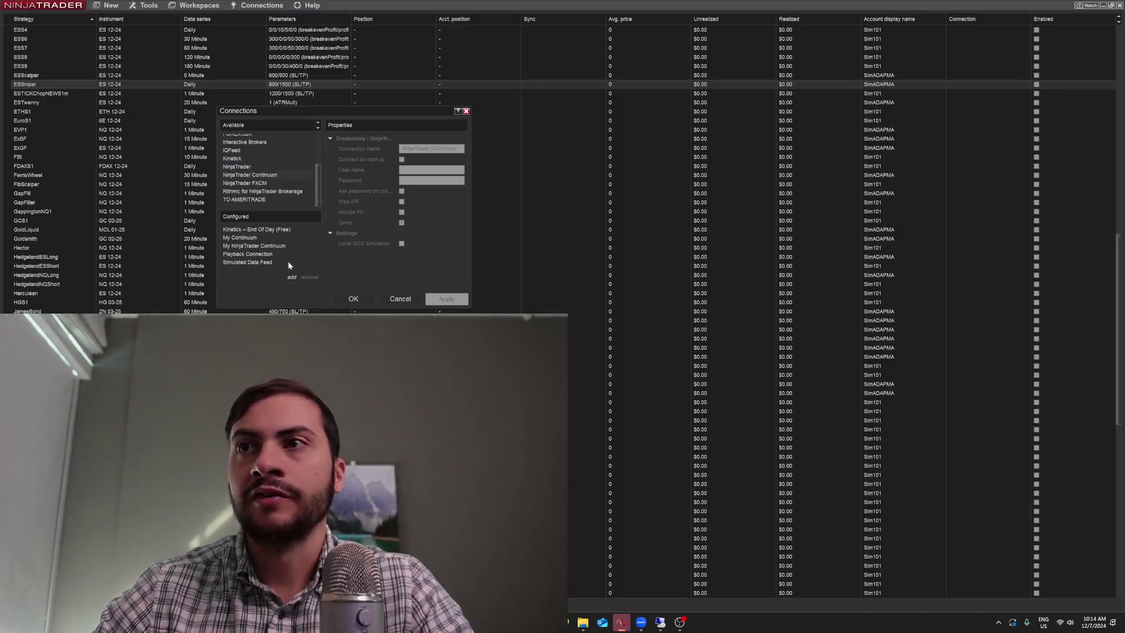
Add My NinjaTrader Continuum 1 with Connect on start up unchecked, then compare it with My Continuum
click(292, 277)
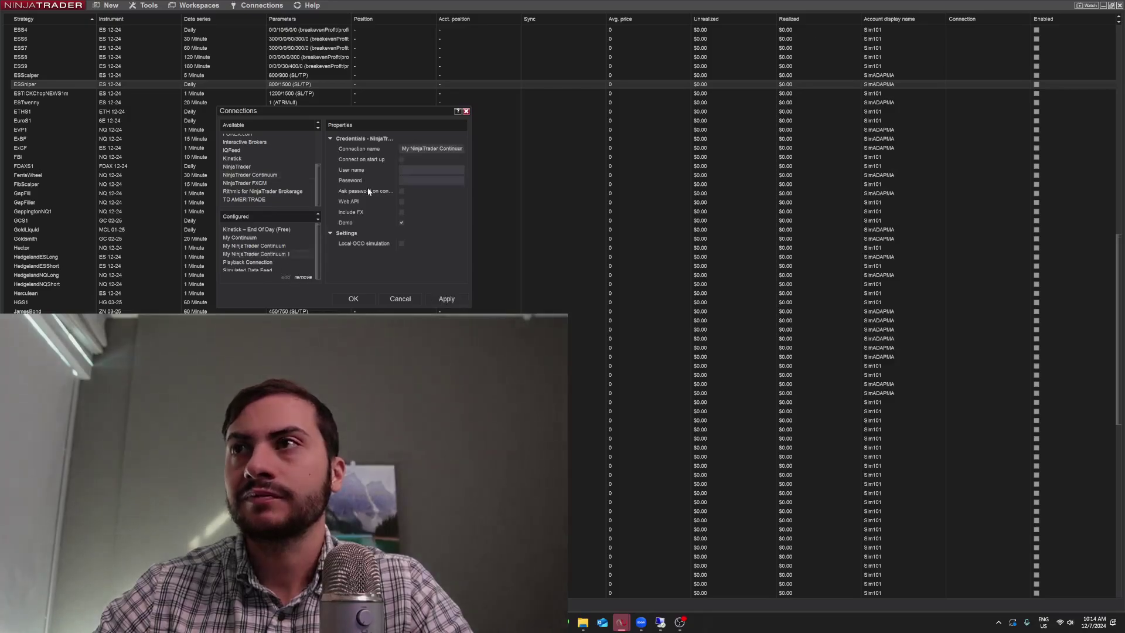
click(408, 169)
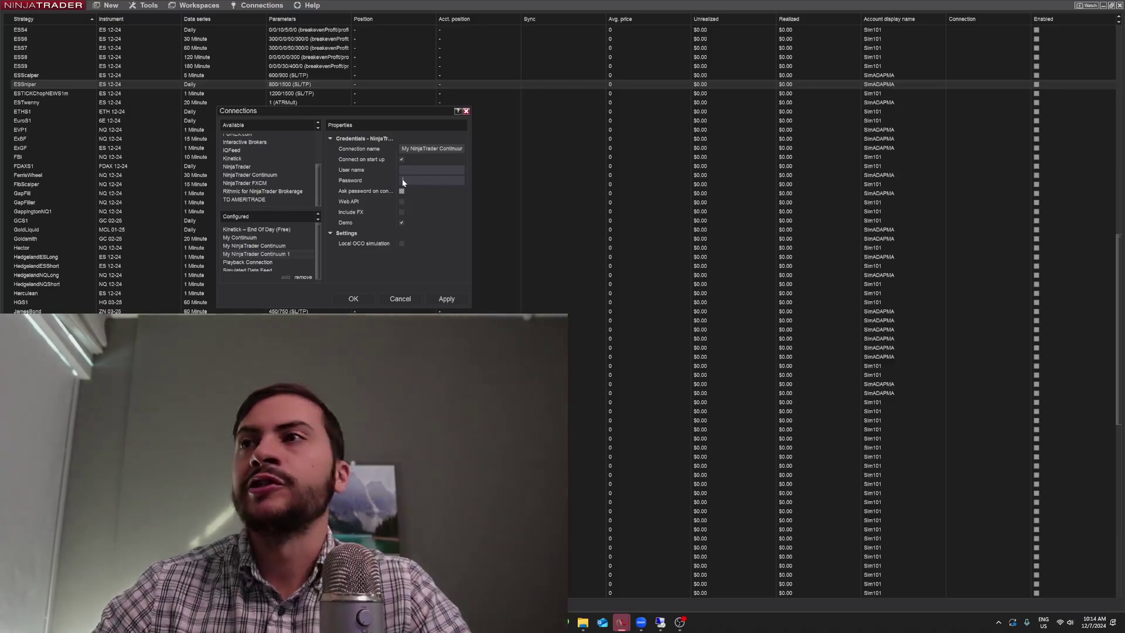
click(402, 160)
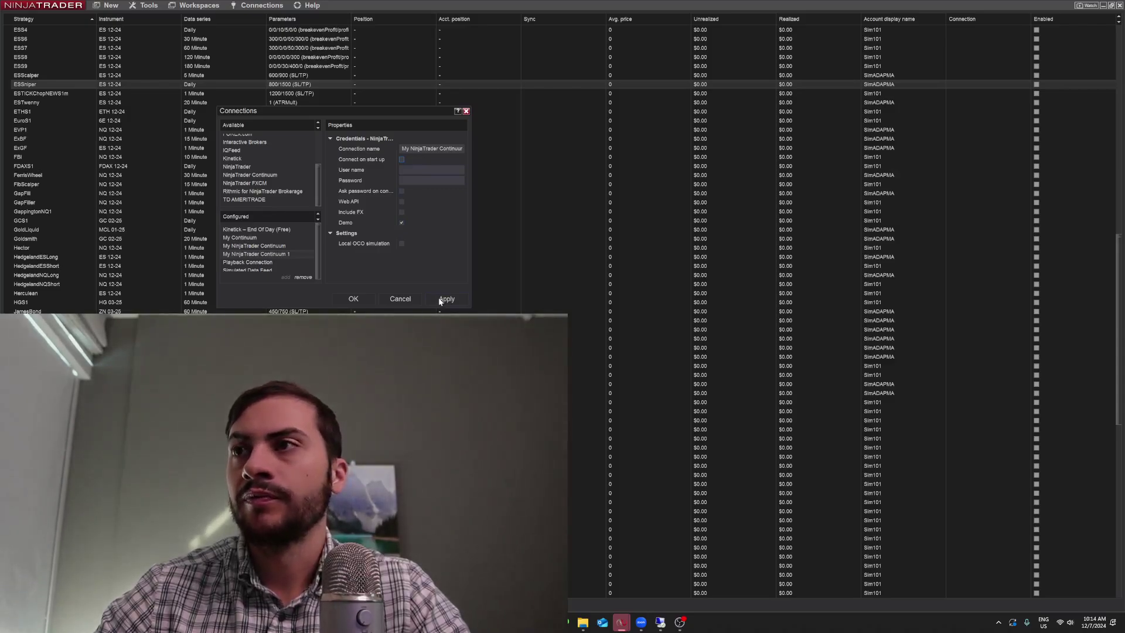
click(241, 238)
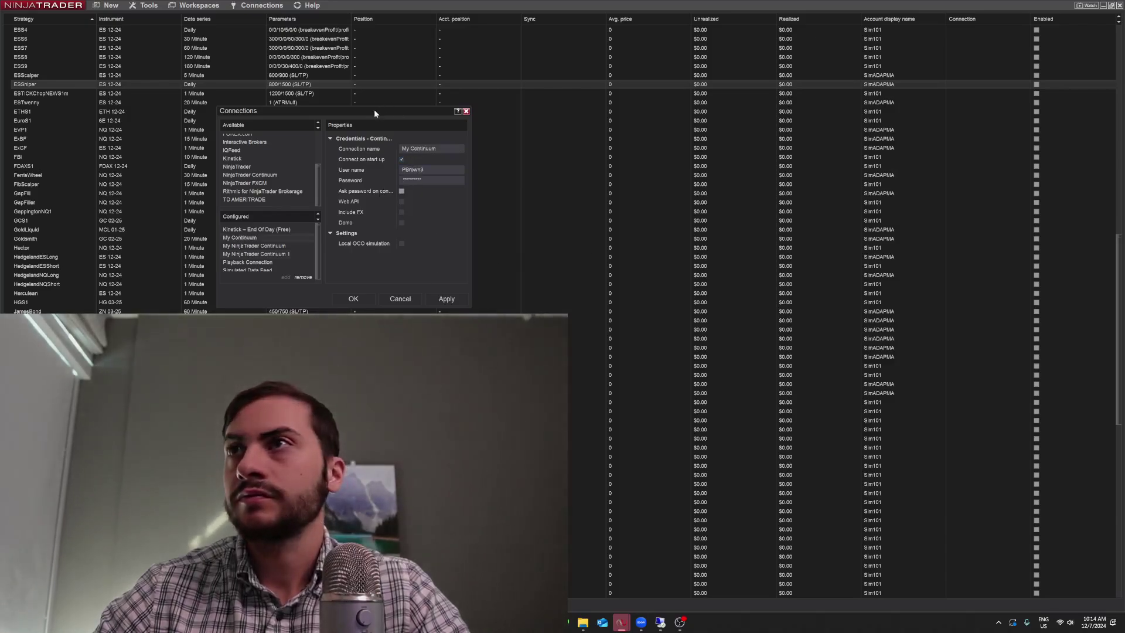
drag(374, 111, 403, 72)
Remove My NinjaTrader Continuum 1, then review My Continuum's settings and the Available connection list
click(276, 217)
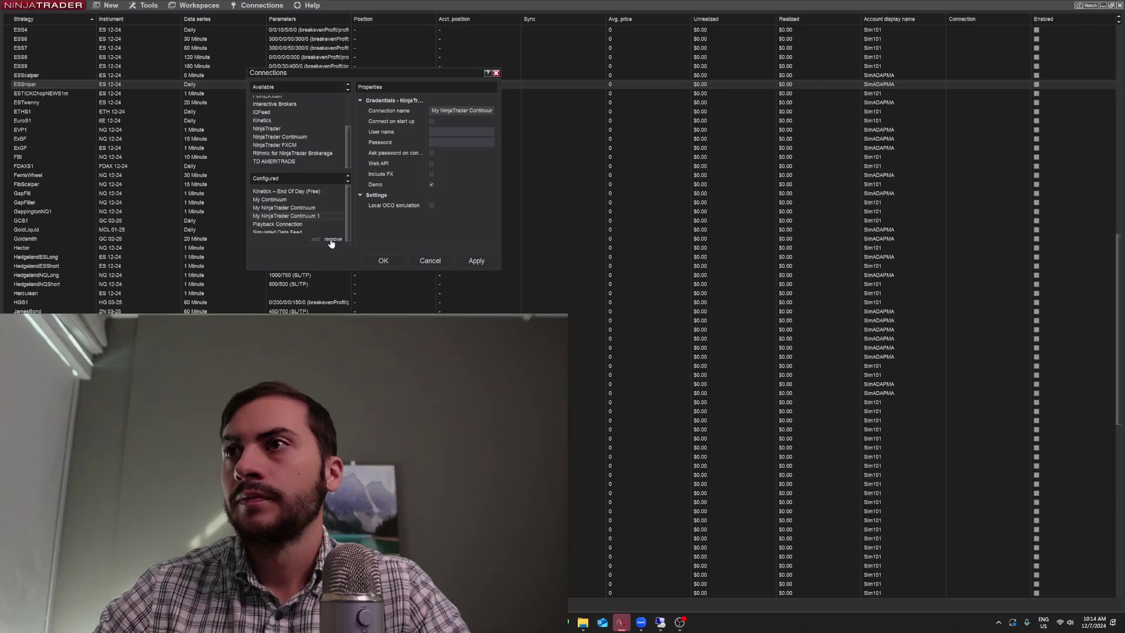
click(332, 240)
click(289, 199)
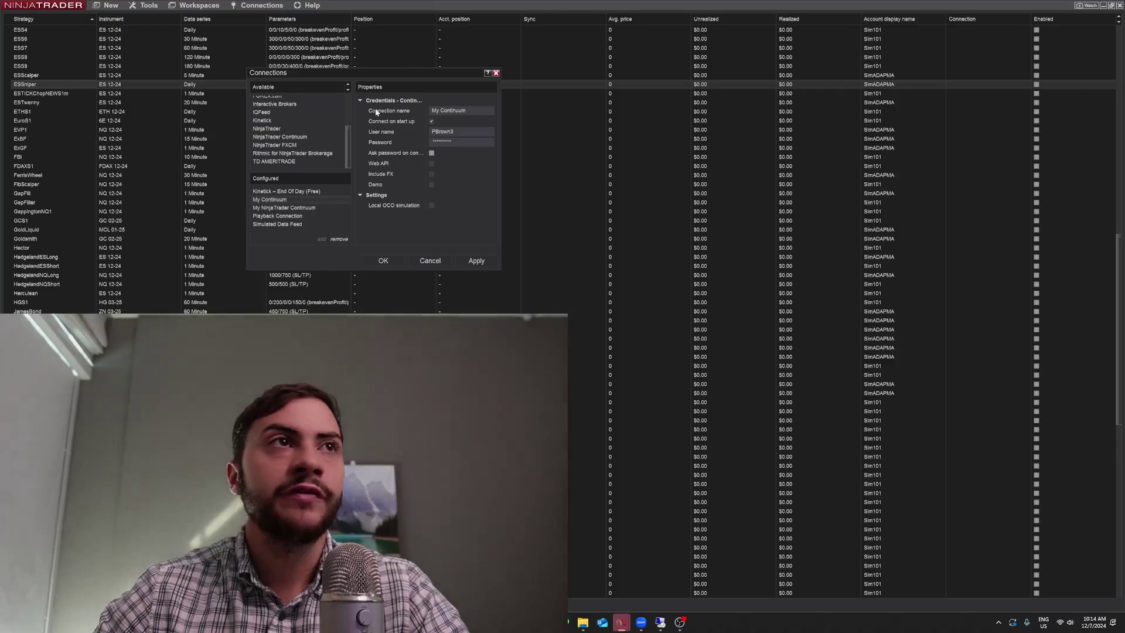
drag(346, 73, 286, 69)
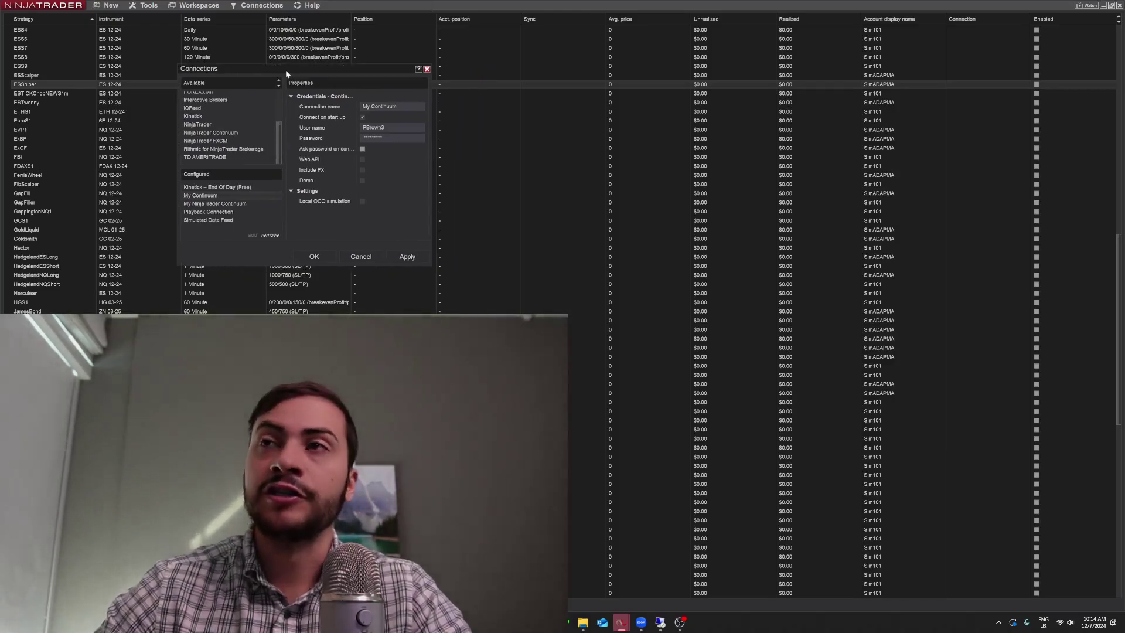
scroll(212, 132, up, 3)
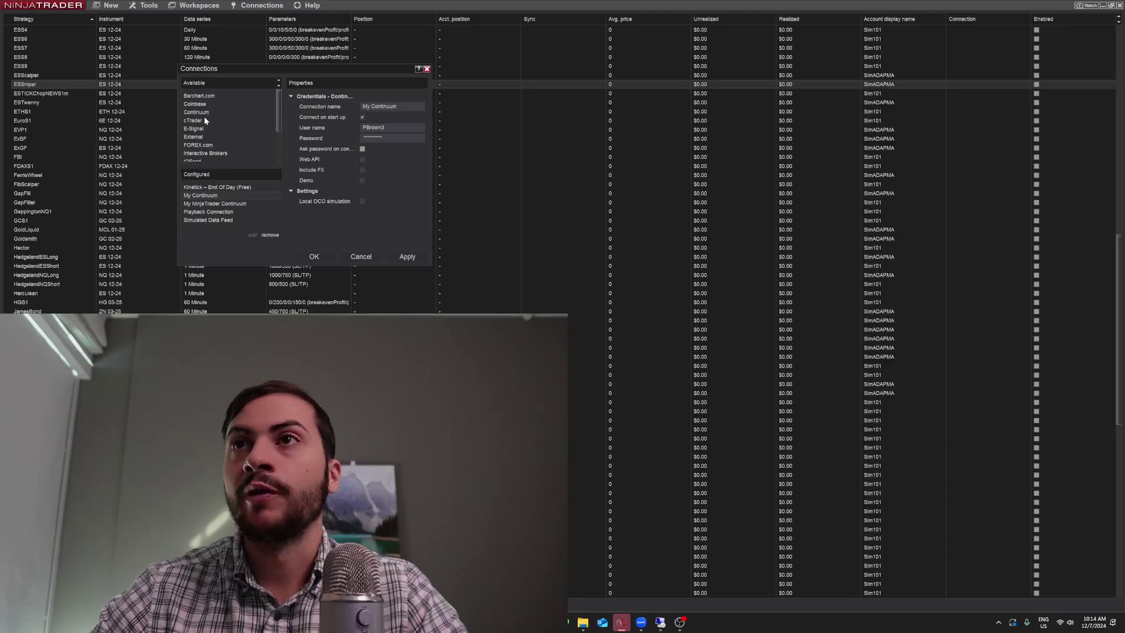
scroll(228, 141, down, 1)
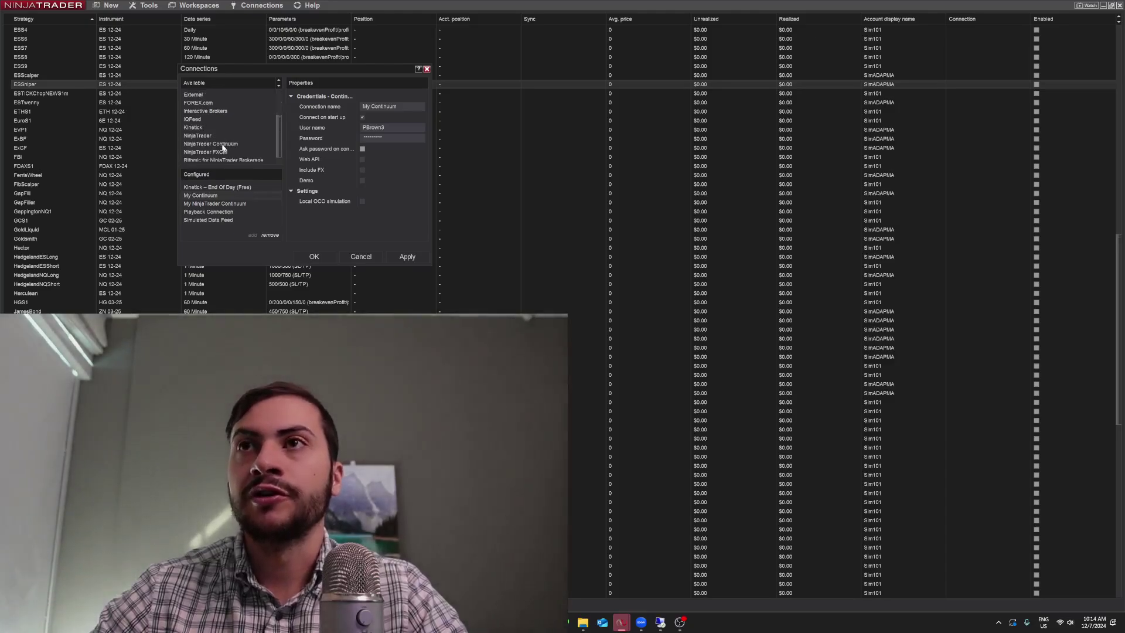
scroll(222, 143, down, 1)
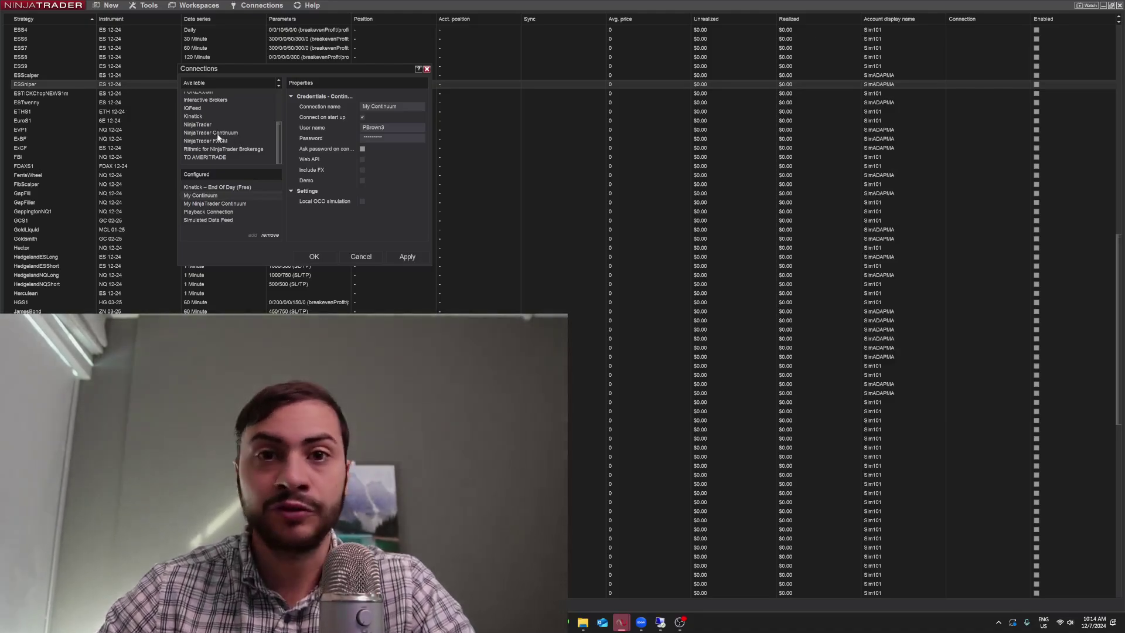
scroll(220, 135, up, 3)
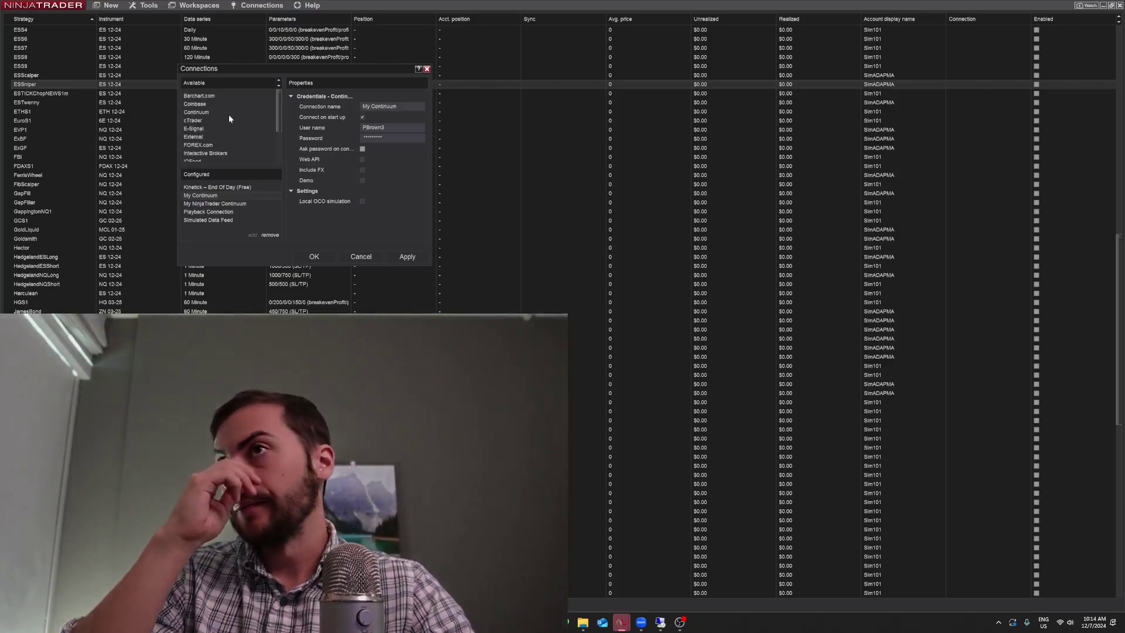
scroll(228, 116, down, 3)
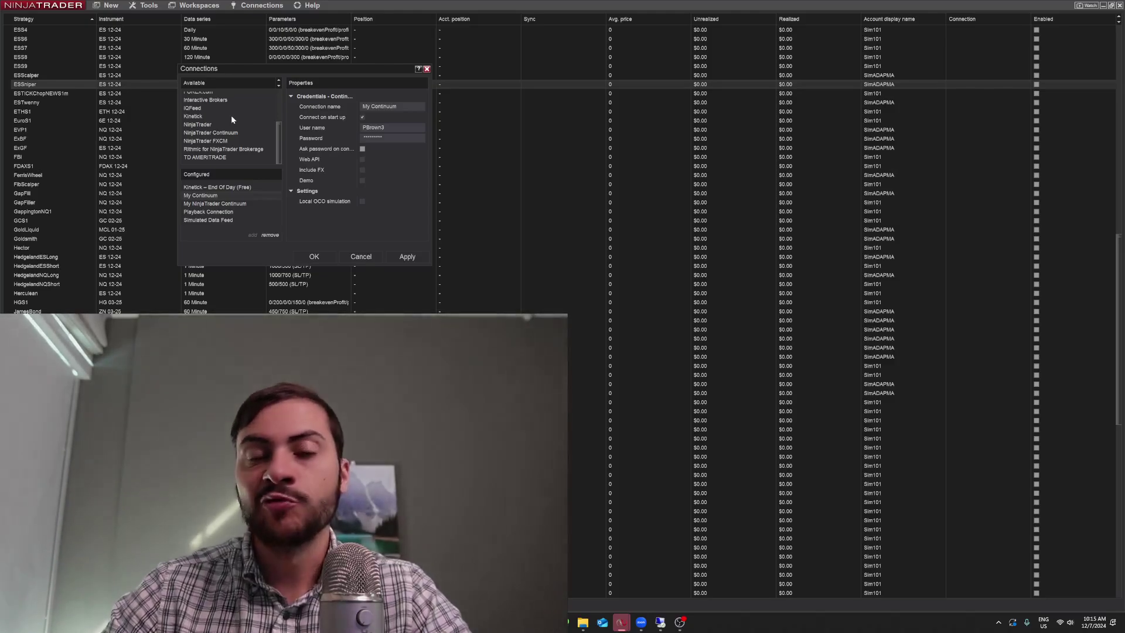
Close the connection setup, connect to My Continuum, and confirm it shows as connected
click(314, 256)
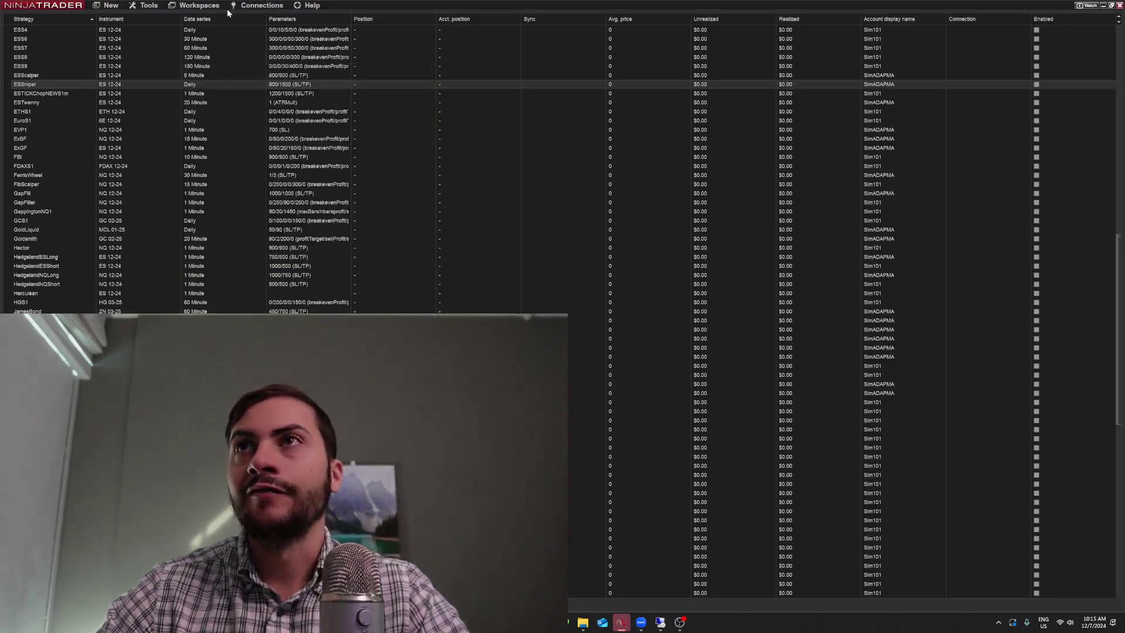
click(257, 5)
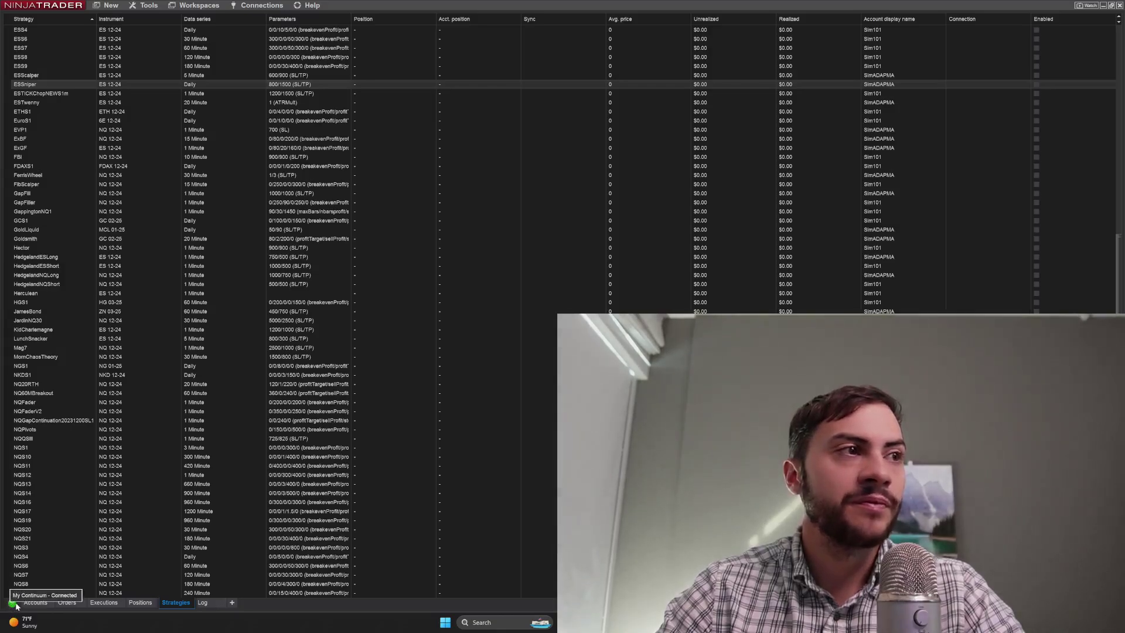
click(283, 5)
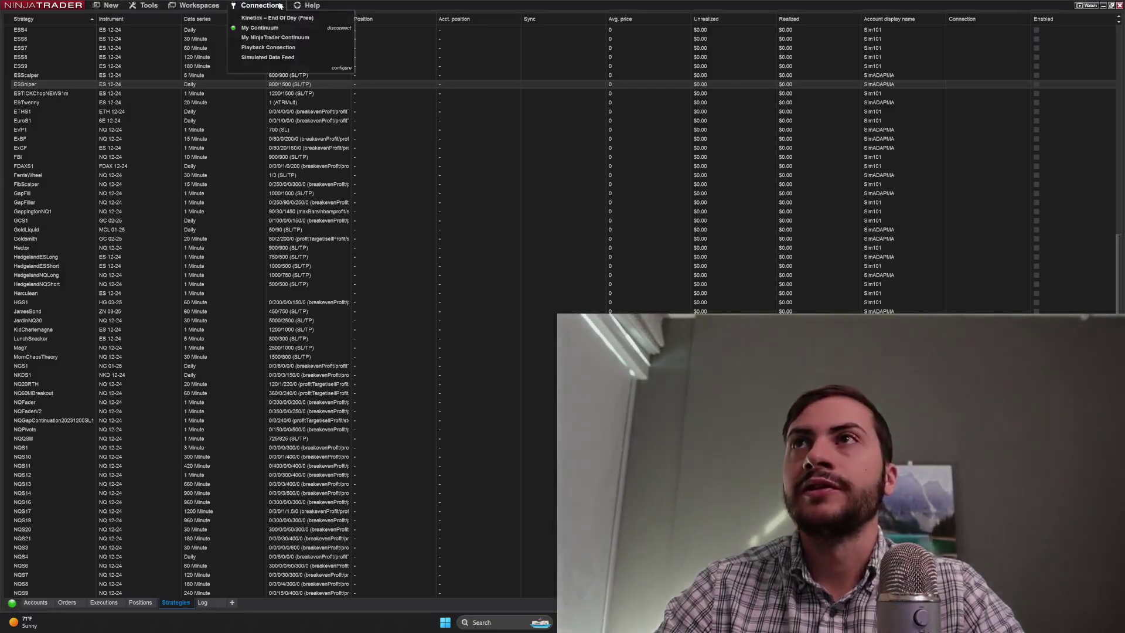
Open a new chart for the ES 12-24 futures contract
click(111, 5)
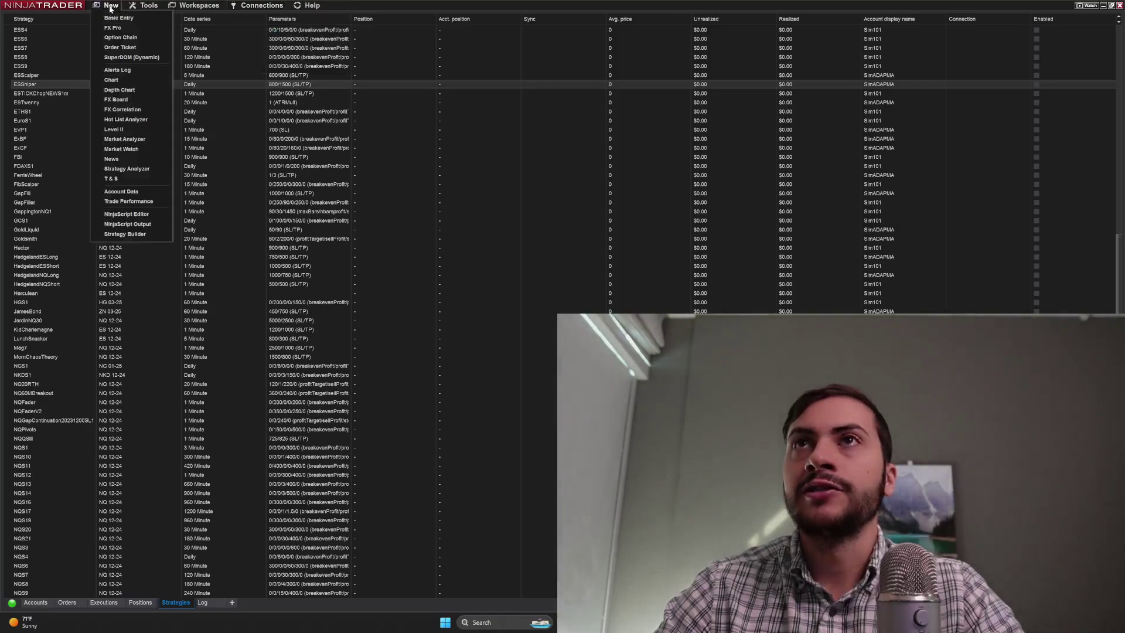
click(116, 79)
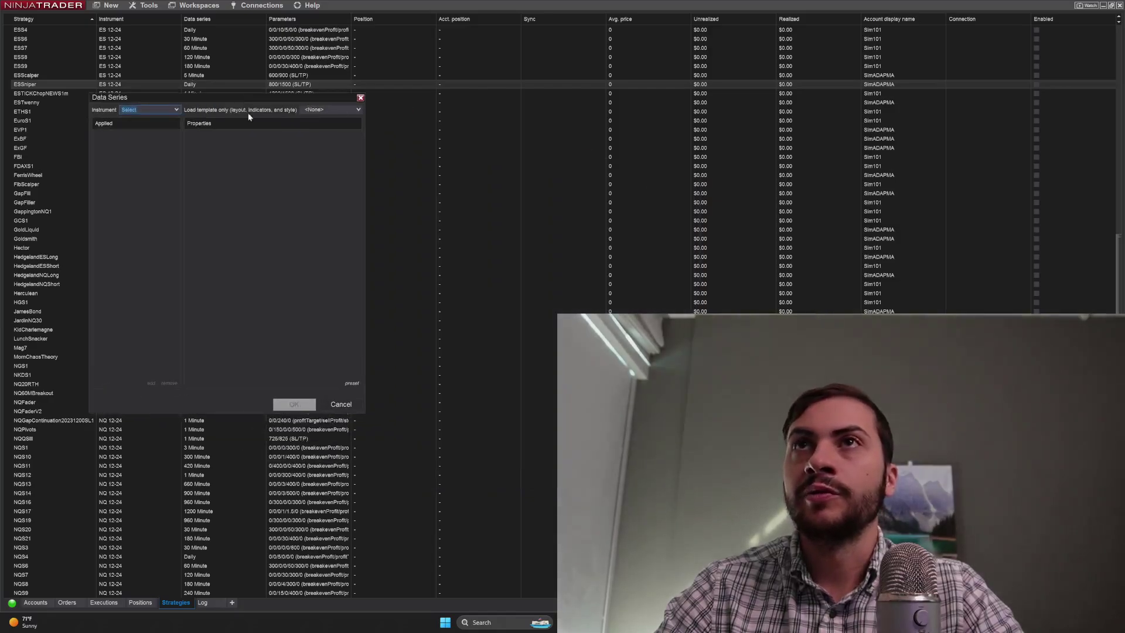
click(343, 407)
click(111, 5)
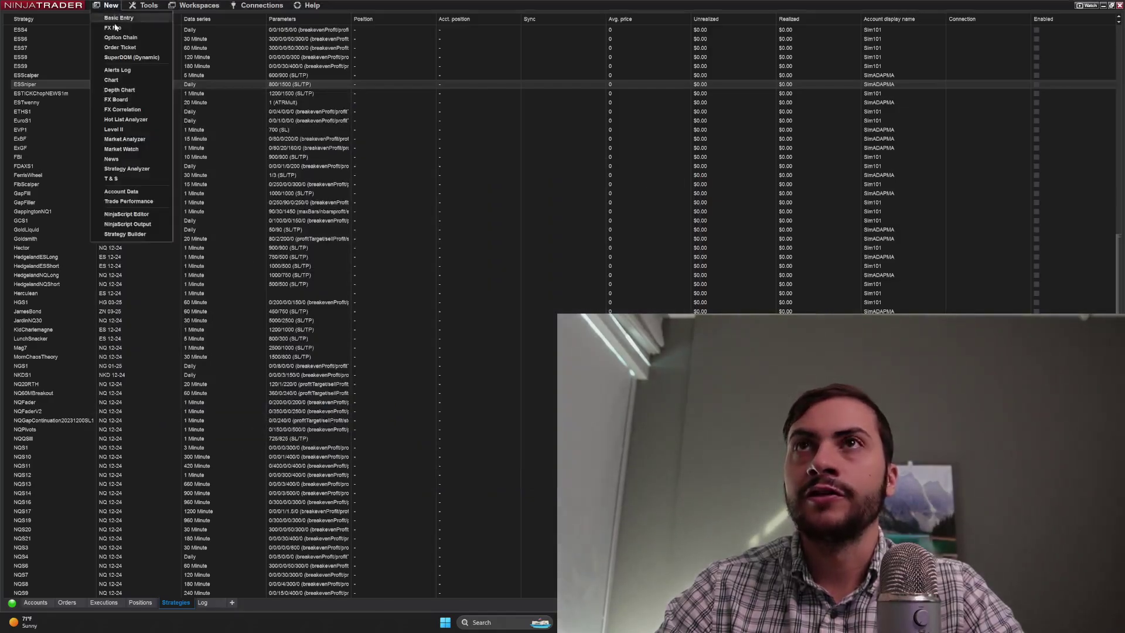
click(117, 81)
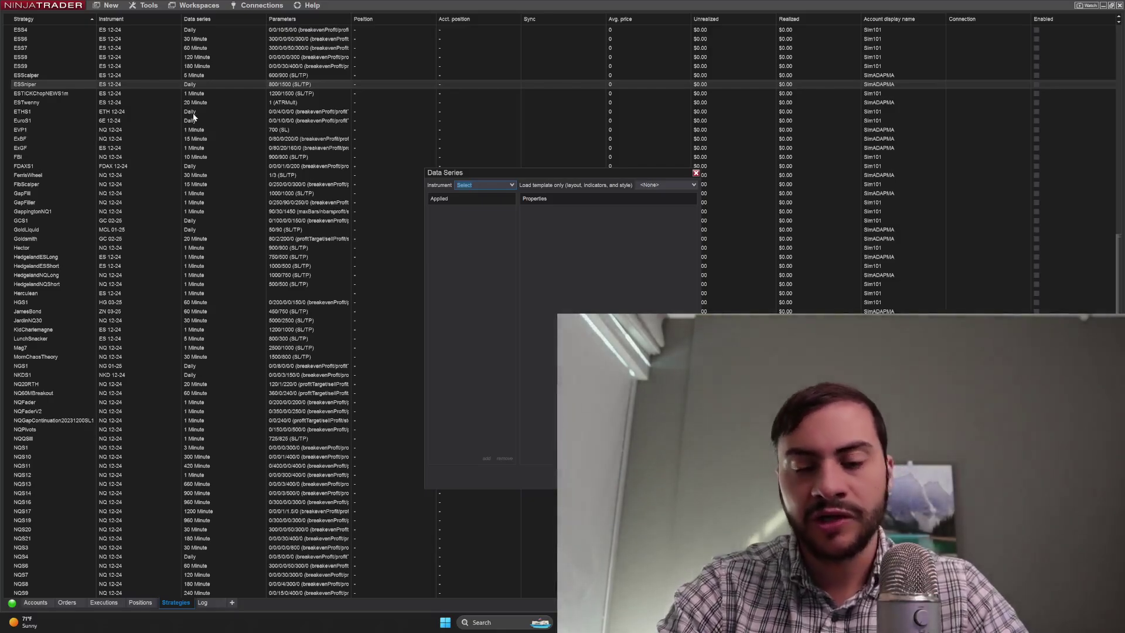
text(ES)
drag(516, 174, 255, 101)
text(ES)
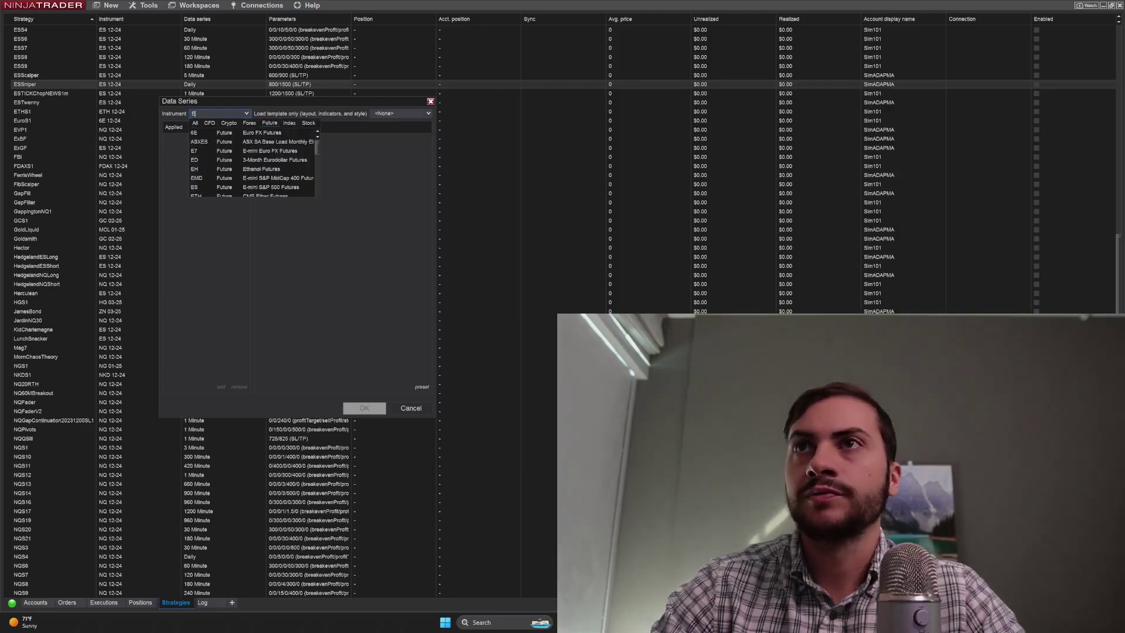
click(241, 142)
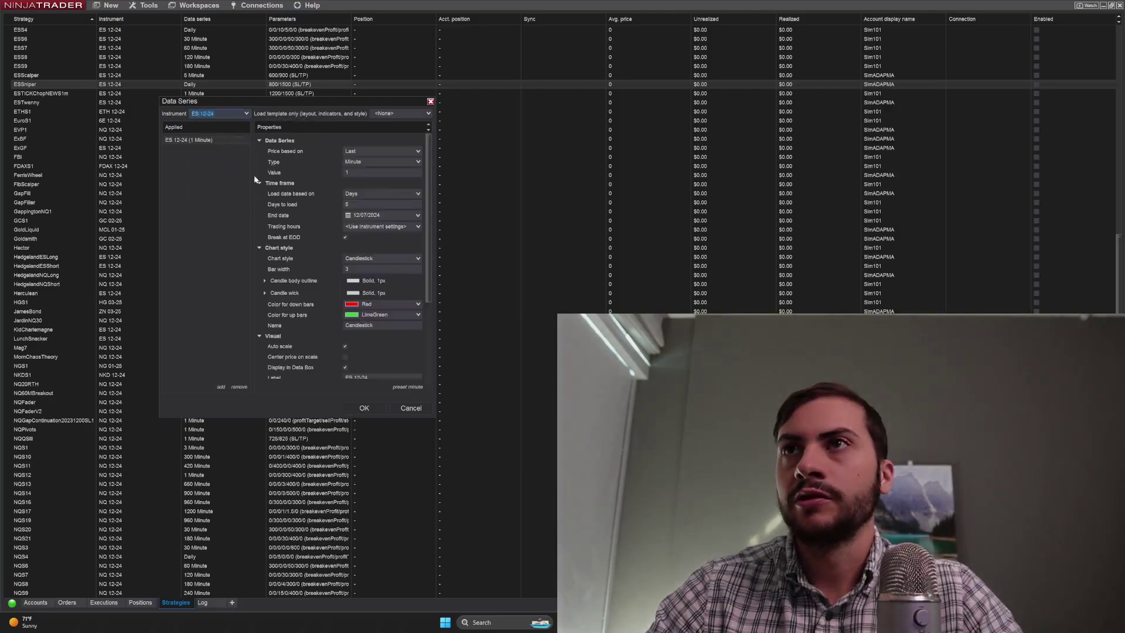
click(350, 404)
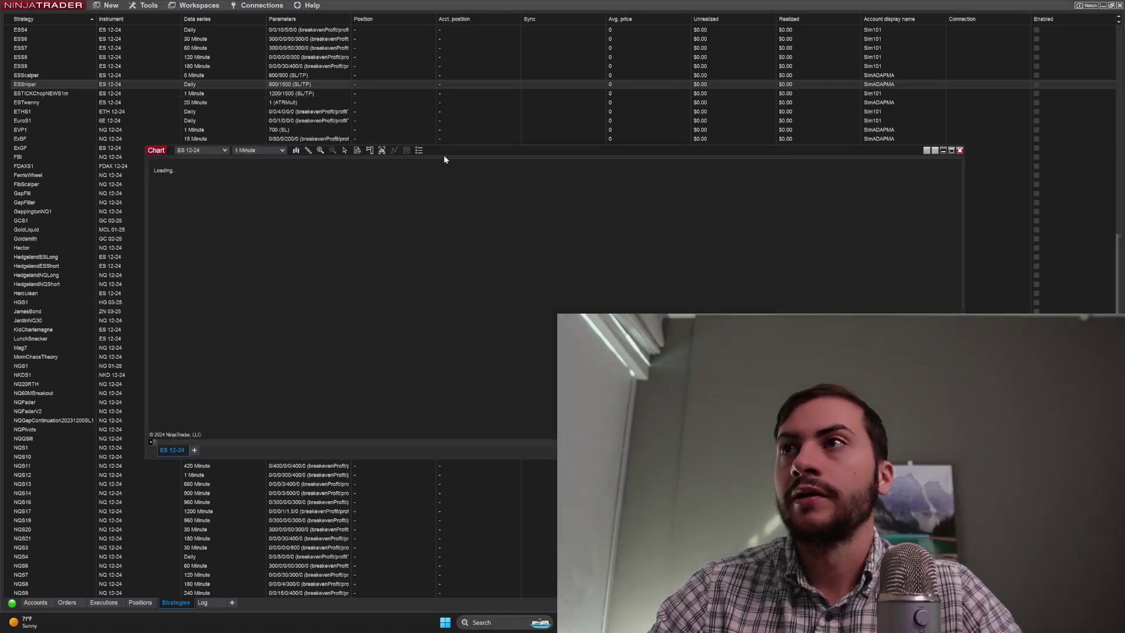
drag(453, 153, 359, 78)
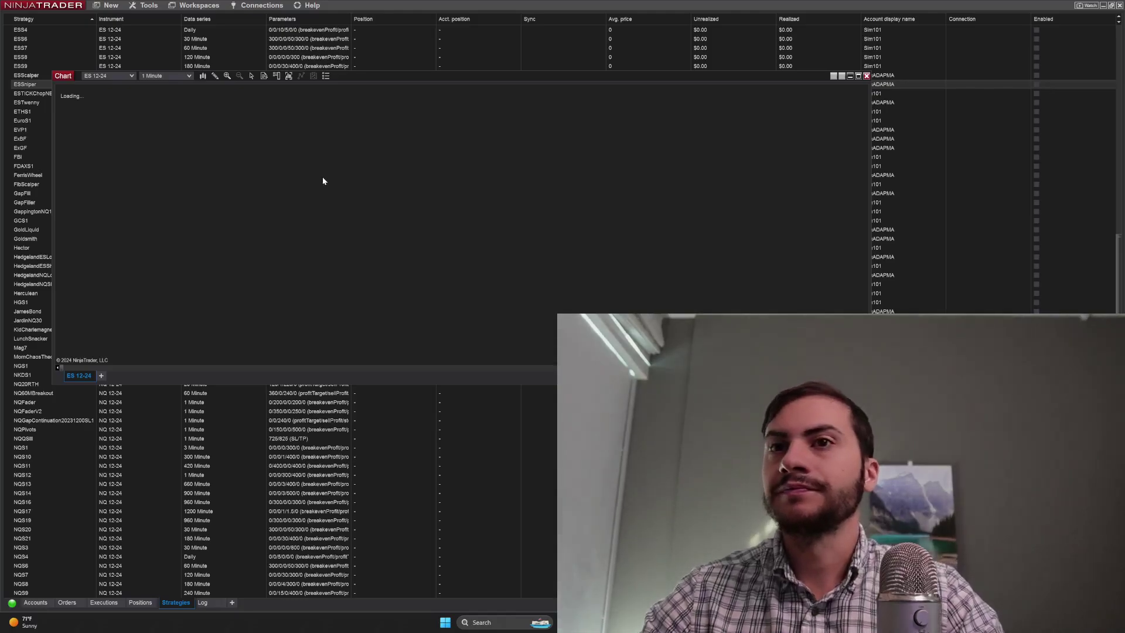
Change the chart's data series to Day bars with 365 days to load
click(289, 77)
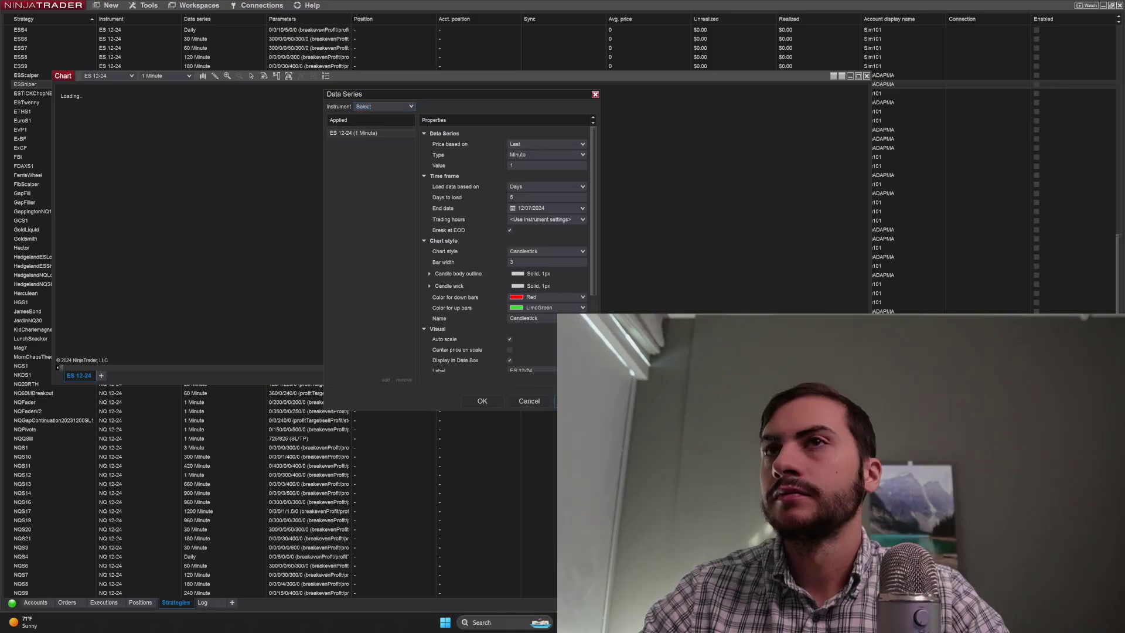
click(483, 402)
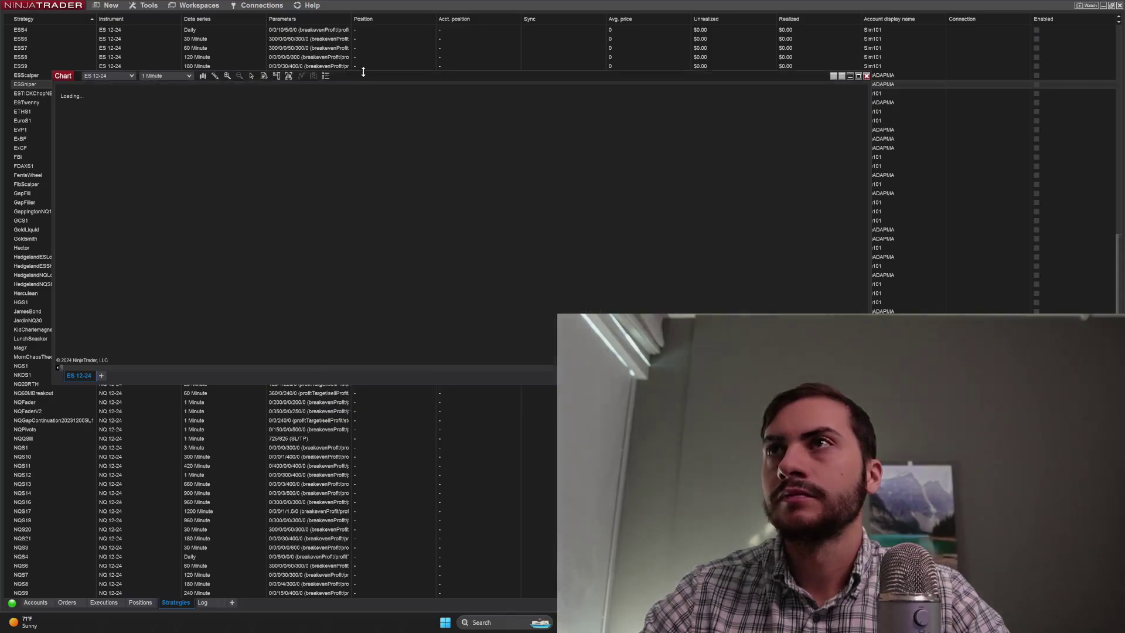
drag(363, 71, 342, 68)
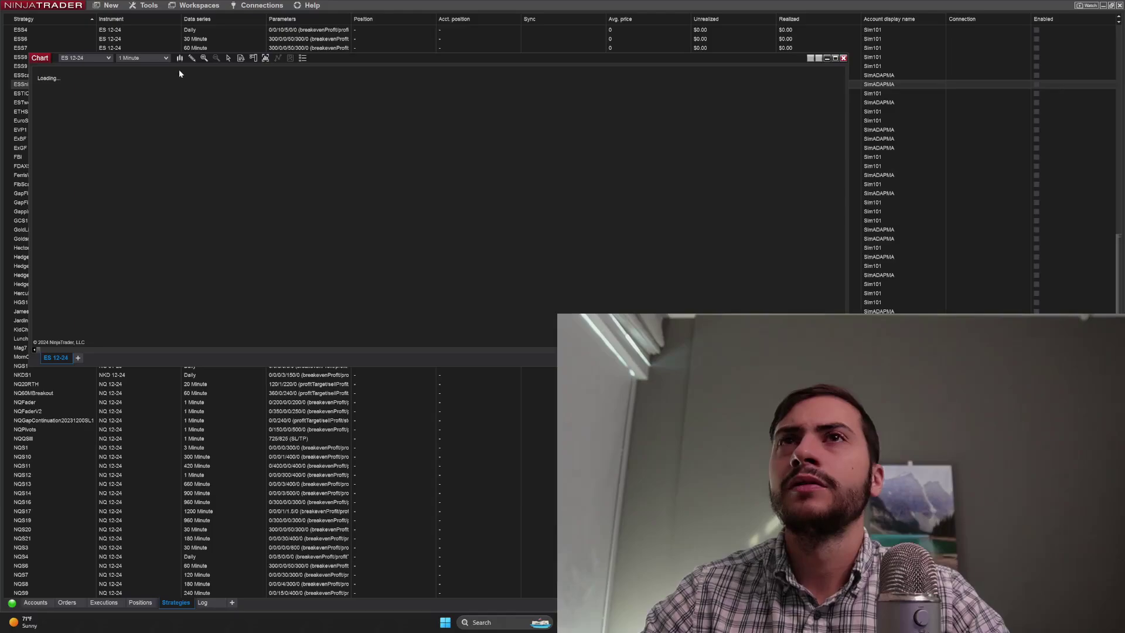
click(266, 59)
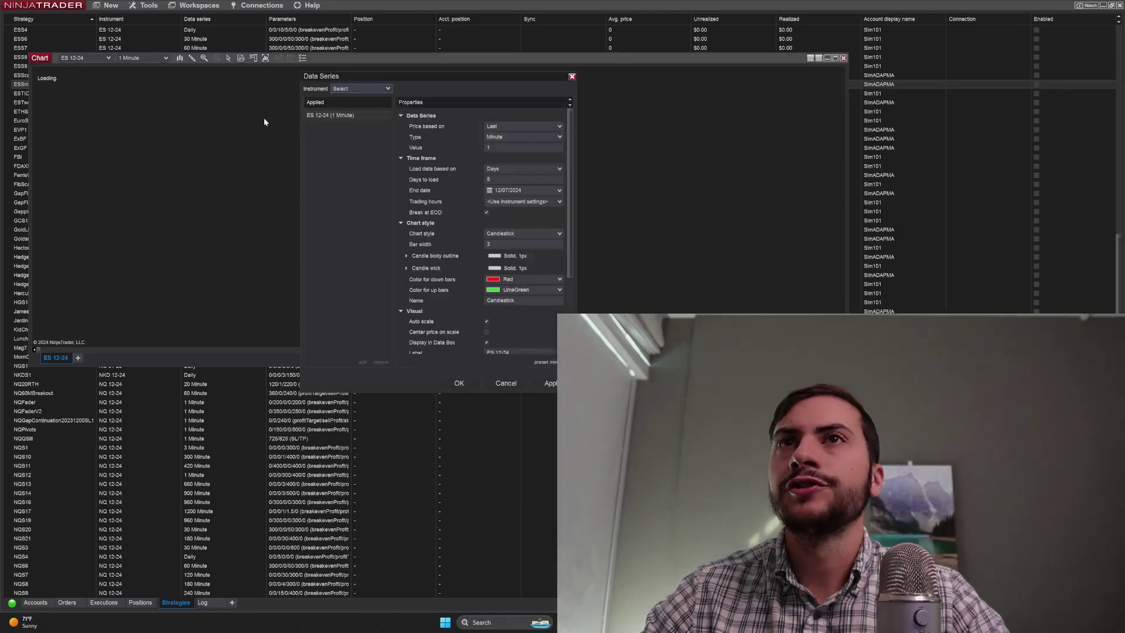
scroll(422, 156, down, 3)
scroll(434, 167, up, 3)
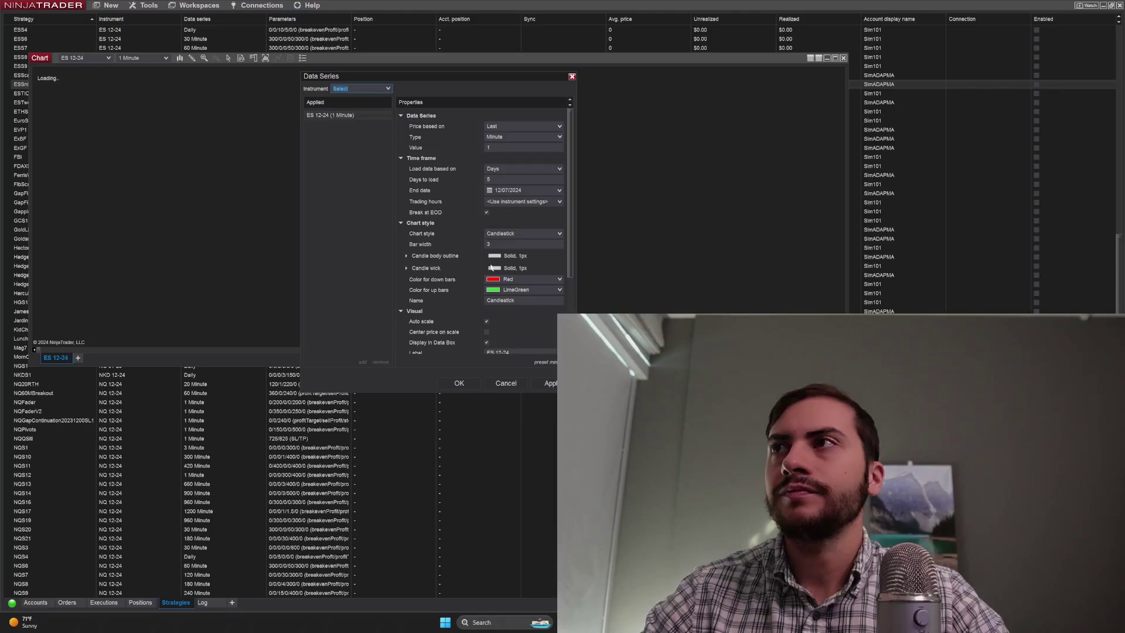
click(508, 136)
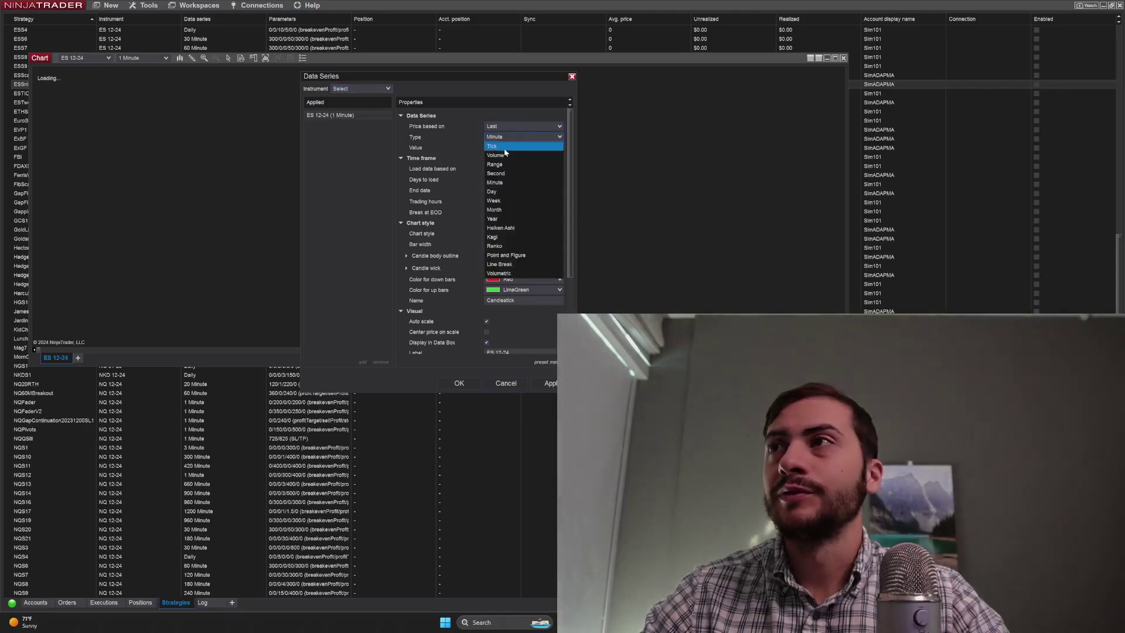
click(499, 191)
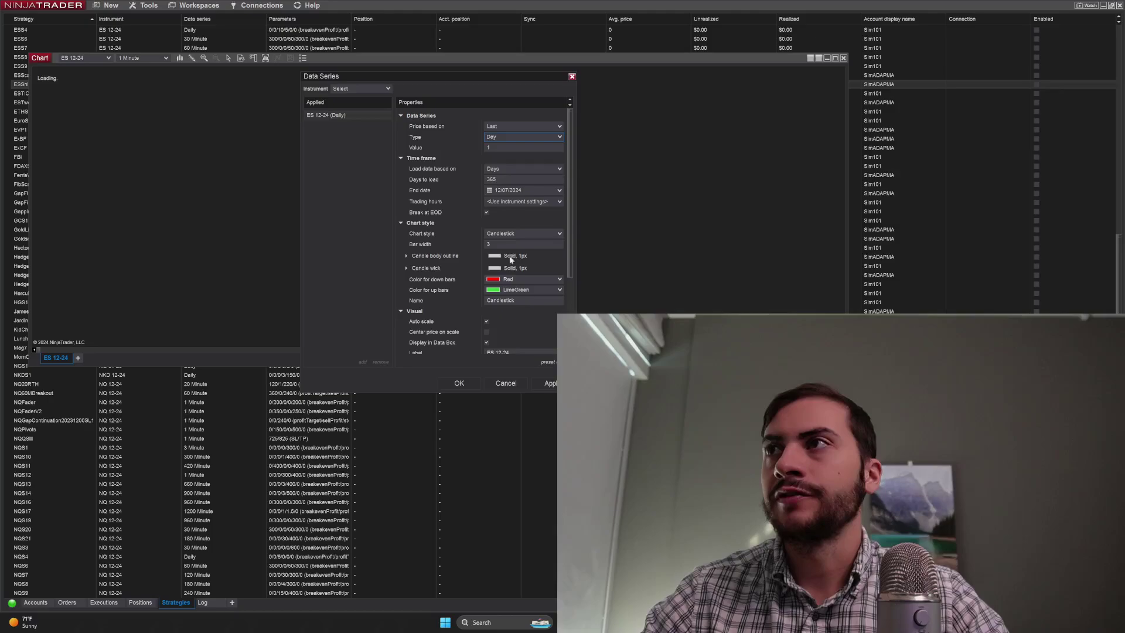
click(550, 383)
click(458, 383)
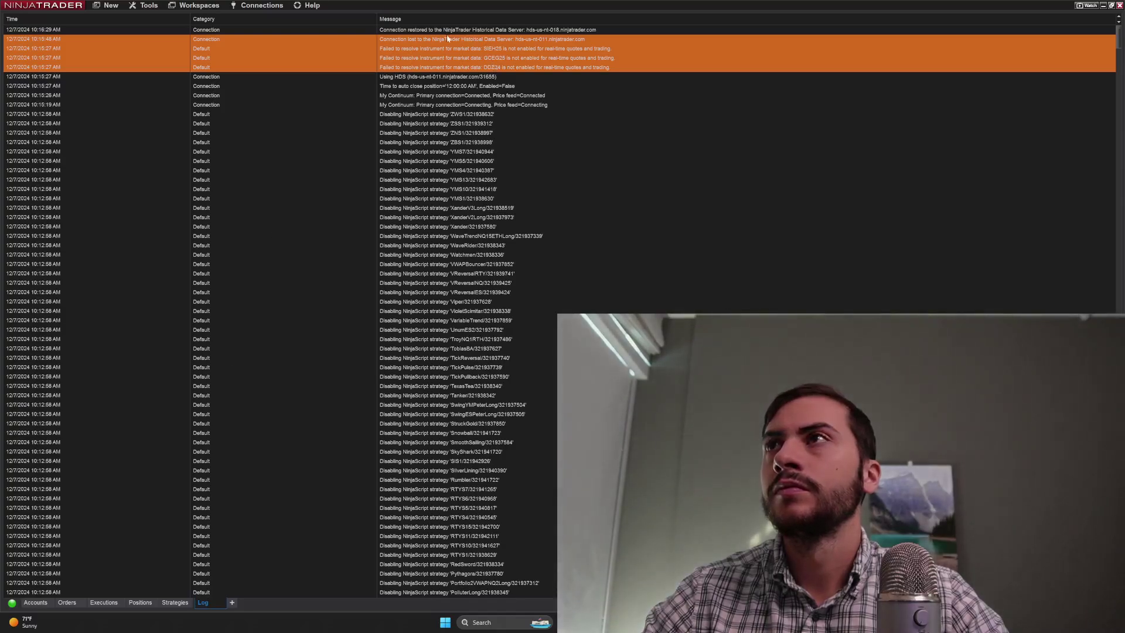
Review the Connection restored and Connection lost messages in the Log
click(442, 30)
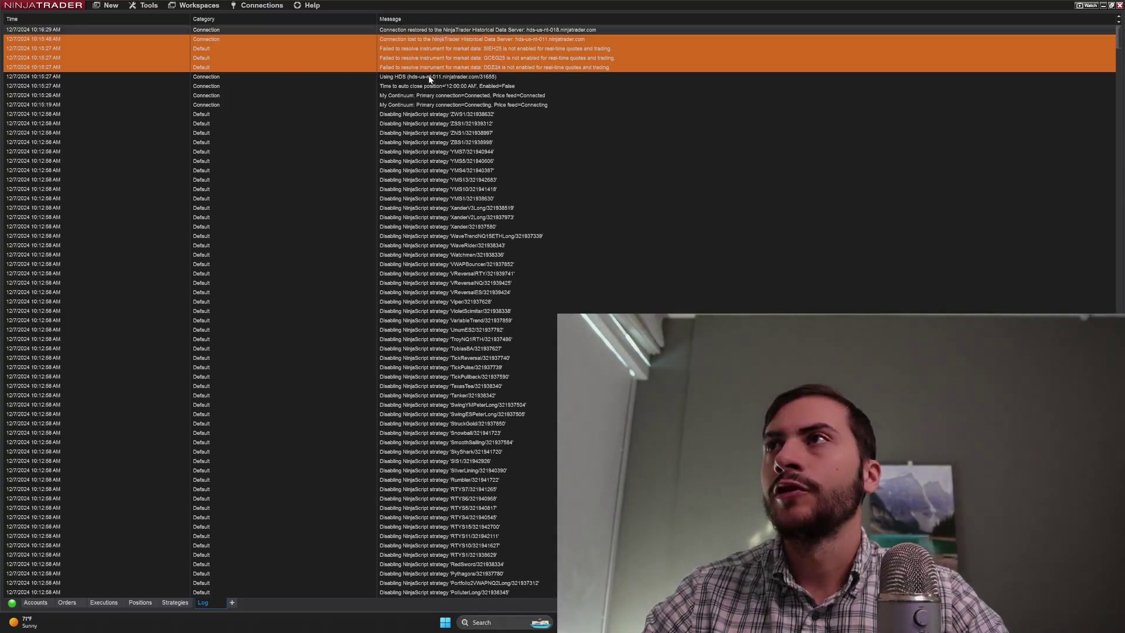
click(437, 40)
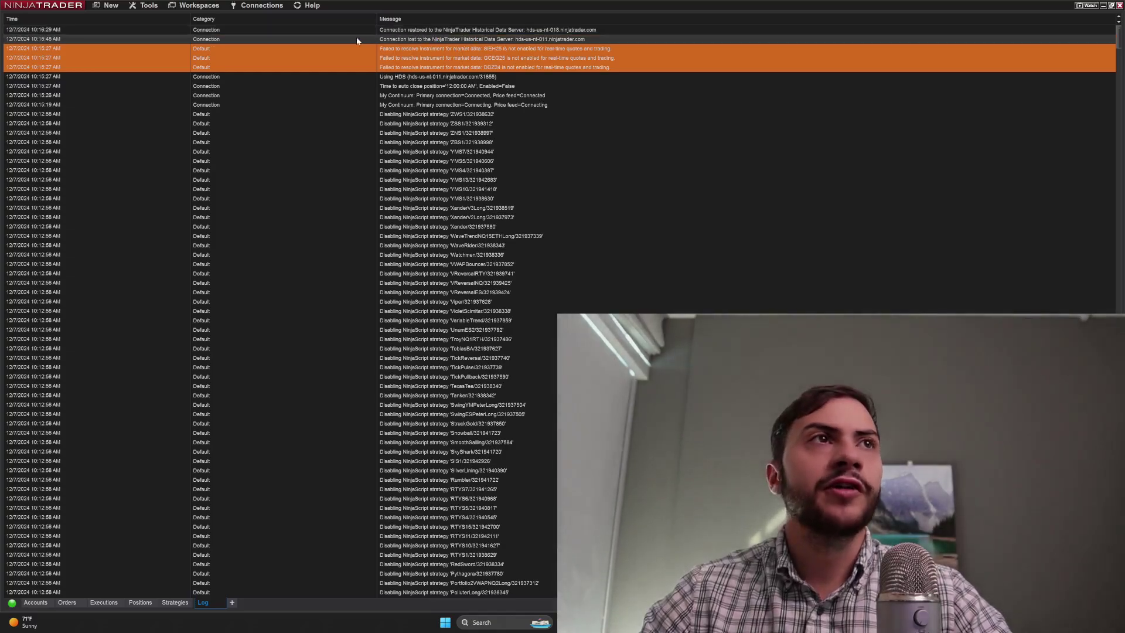
click(447, 30)
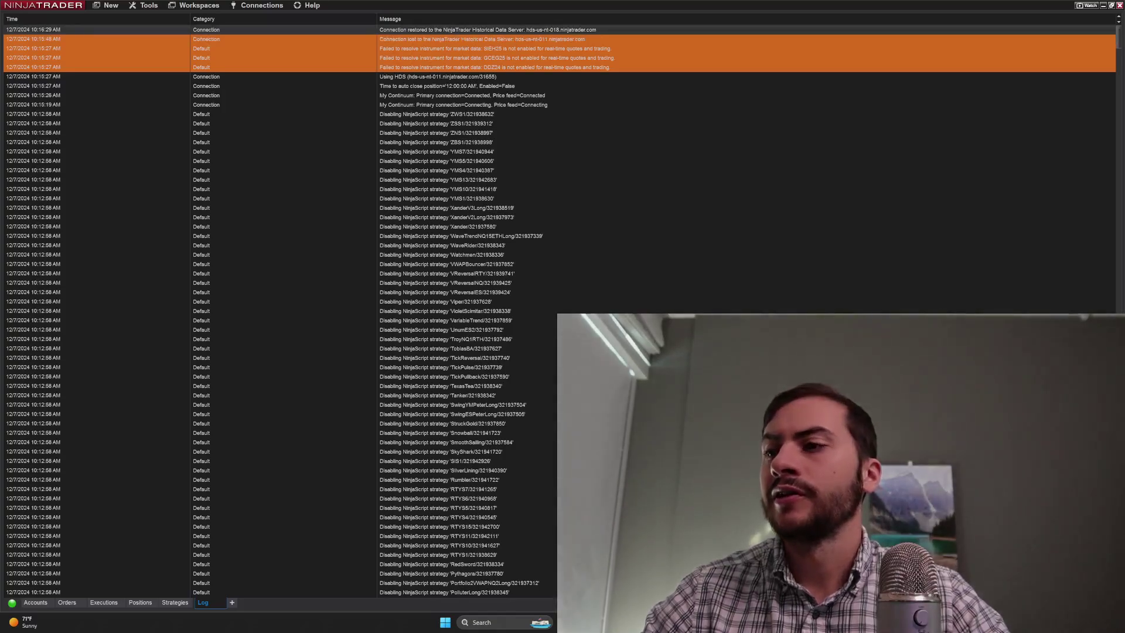
Bring the daily ES 12-24 chart forward and rescale its time axis to show March through August
click(434, 577)
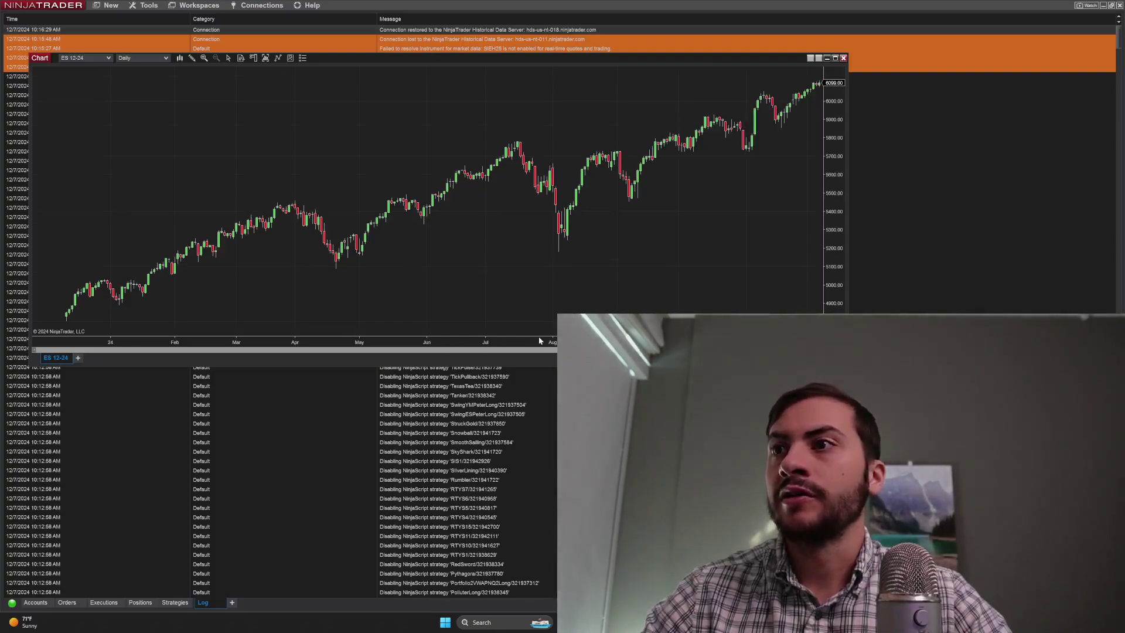
drag(540, 341, 474, 310)
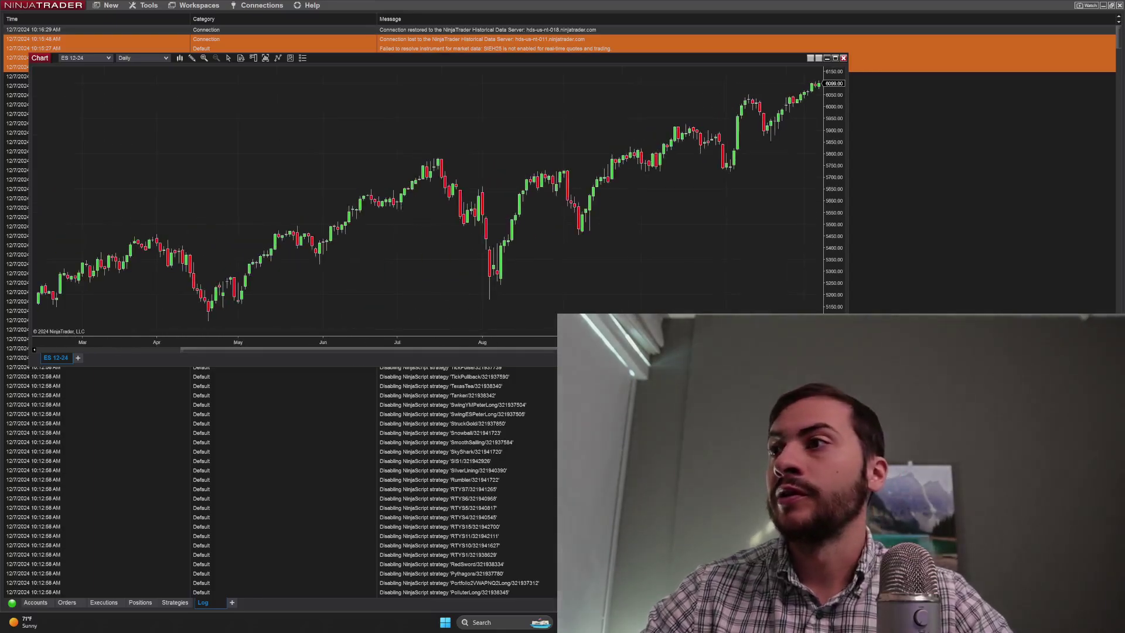
scroll(439, 193, up, 5)
scroll(440, 194, down, 5)
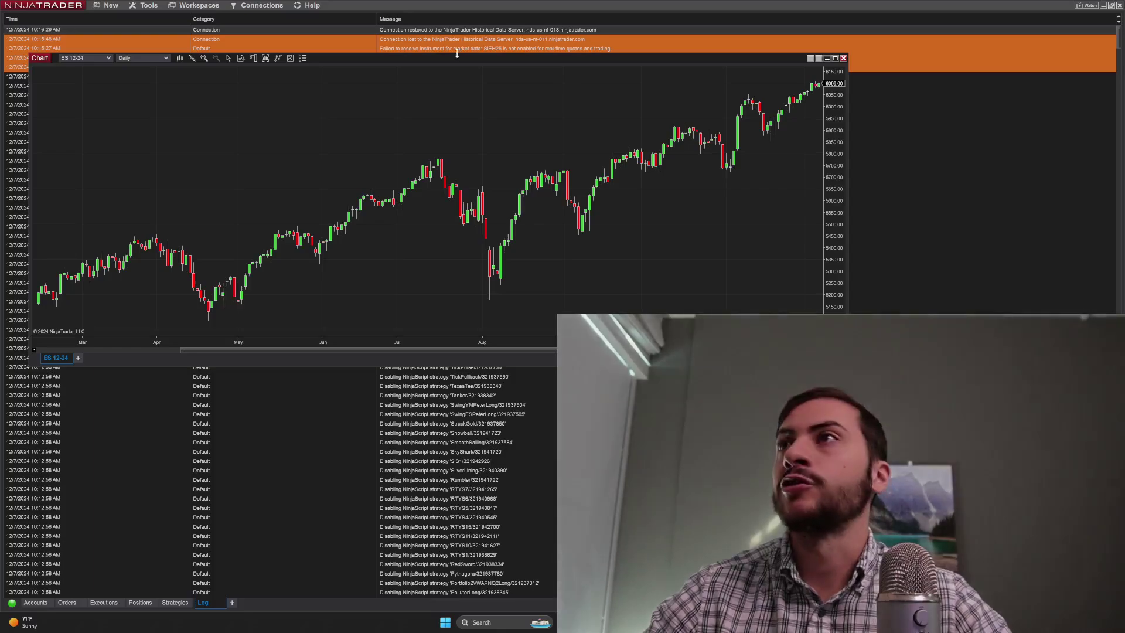
drag(461, 62, 658, 76)
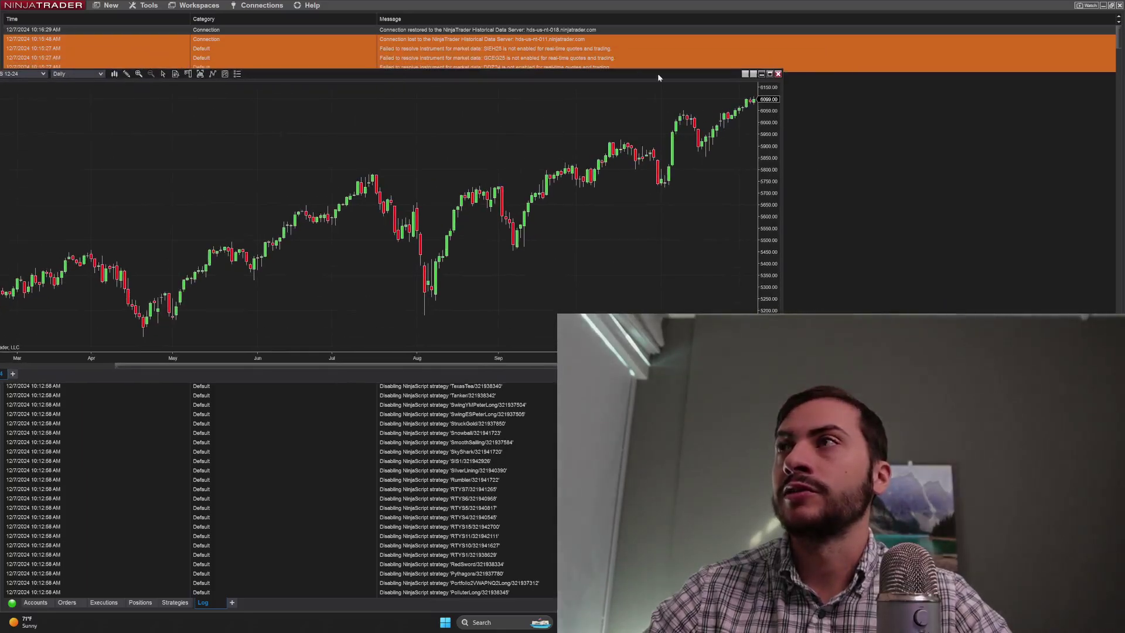
Close the chart window and open the connection configuration window
click(778, 74)
click(246, 6)
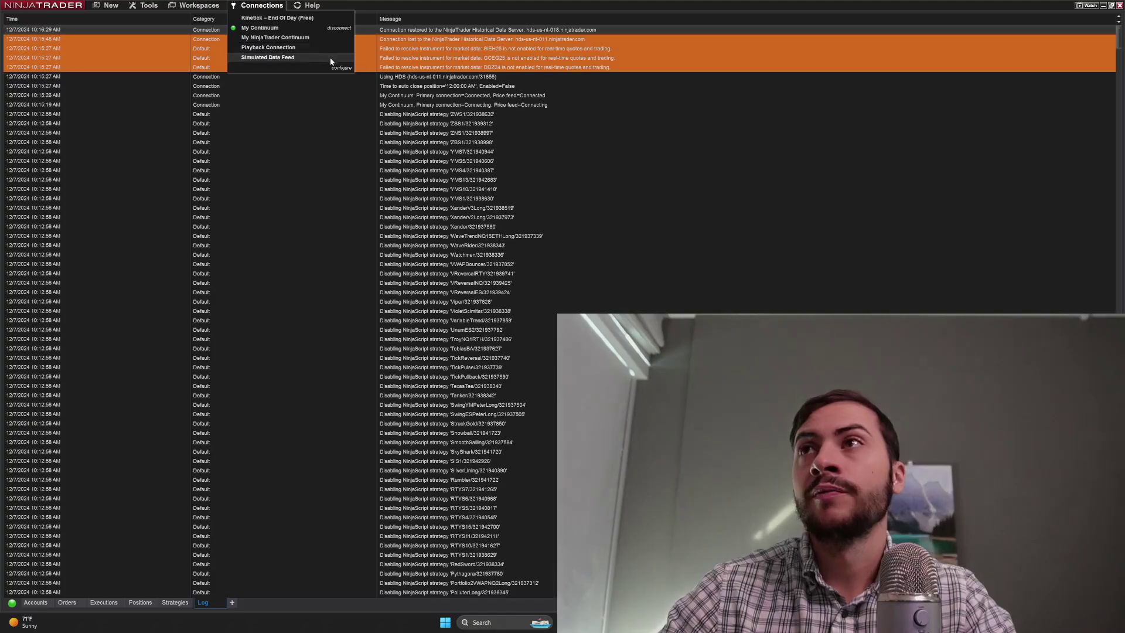
click(340, 69)
drag(556, 213, 350, 139)
scroll(300, 172, down, 3)
scroll(298, 181, up, 3)
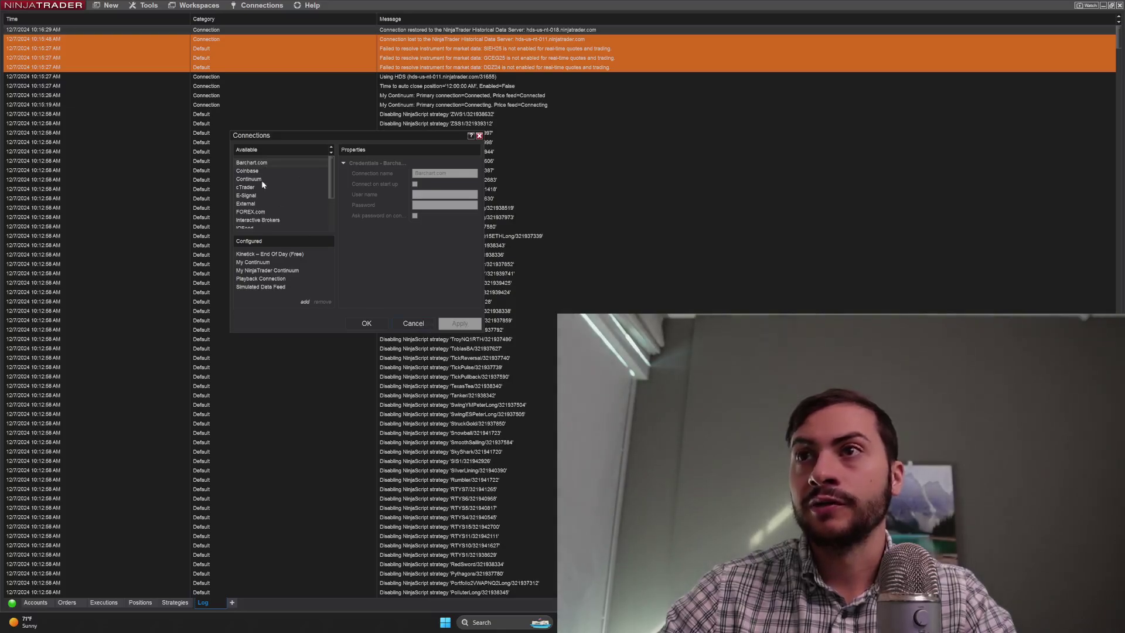
scroll(267, 195, down, 1)
Add an Interactive Brokers connection named My Interactive Brokers using TWS on port 7496
click(272, 199)
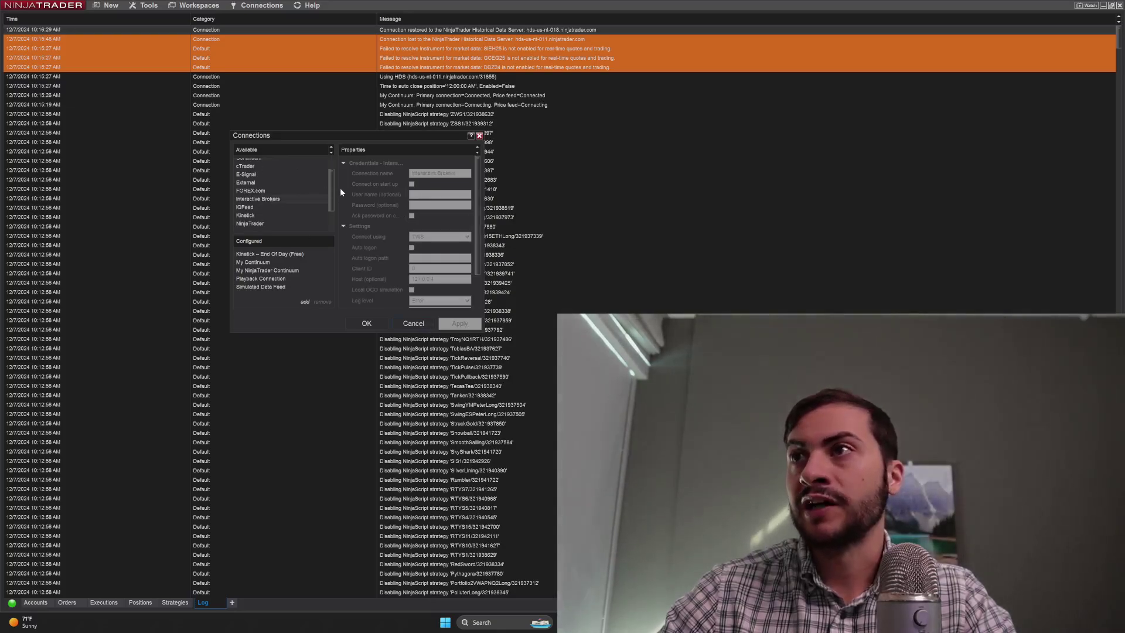
click(305, 302)
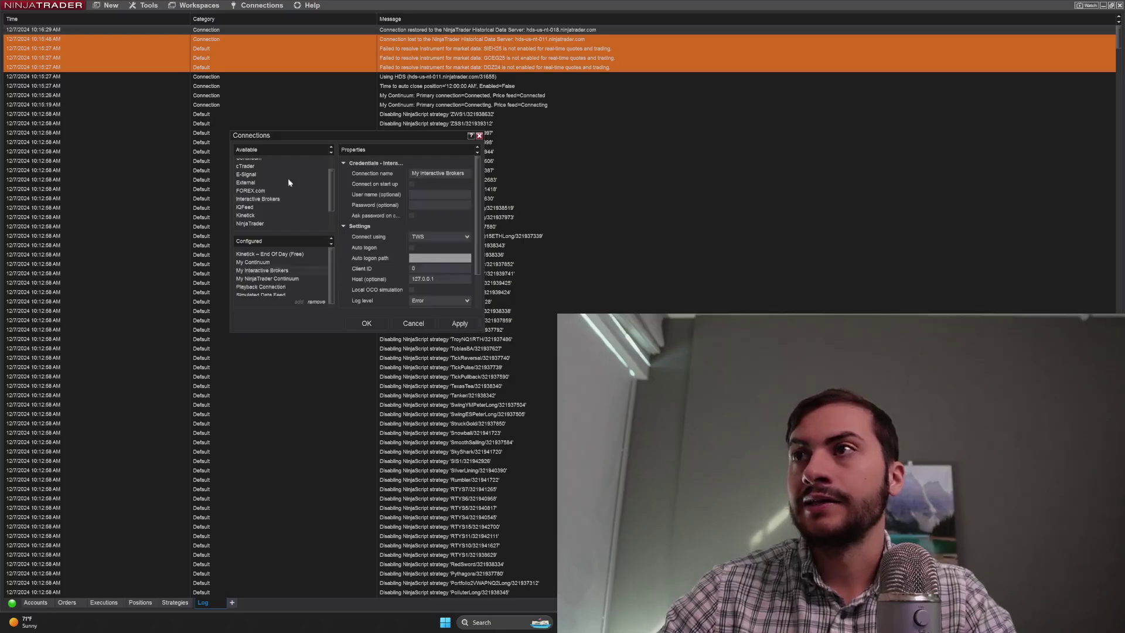
scroll(384, 213, down, 1)
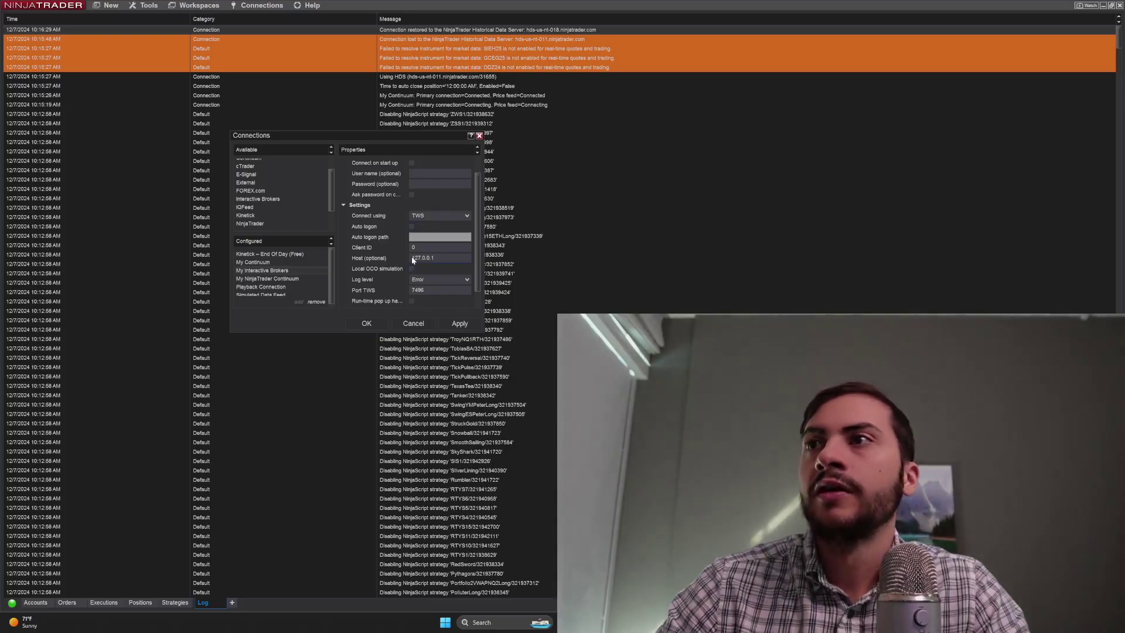
Connect Kinetick – End Of Day (Free) alongside My Continuum and confirm its connected status
click(413, 323)
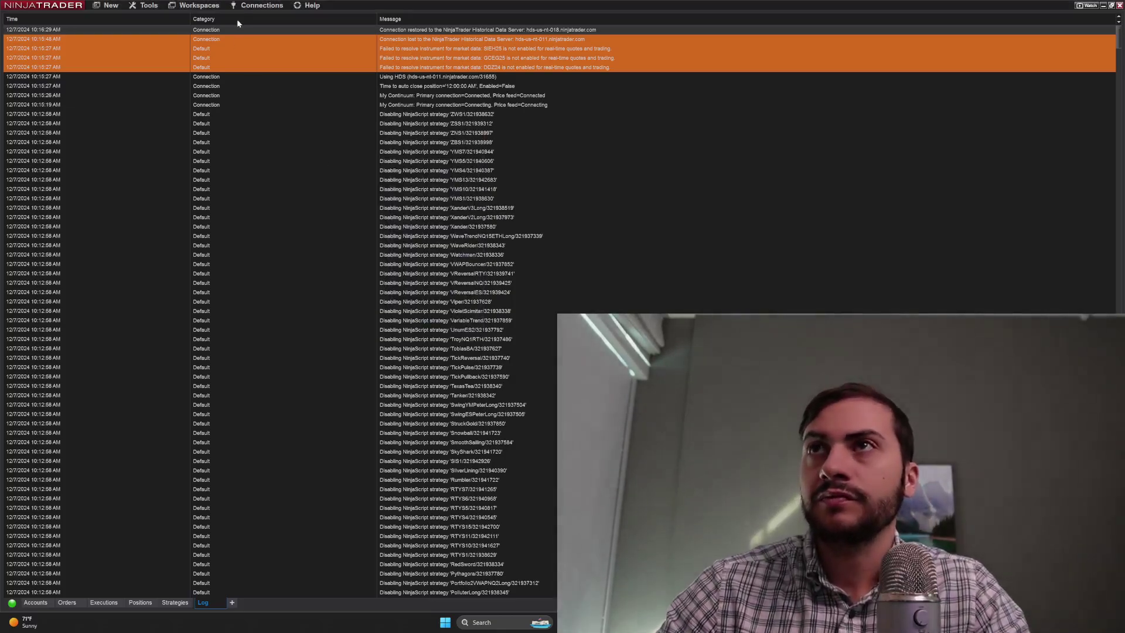
click(249, 7)
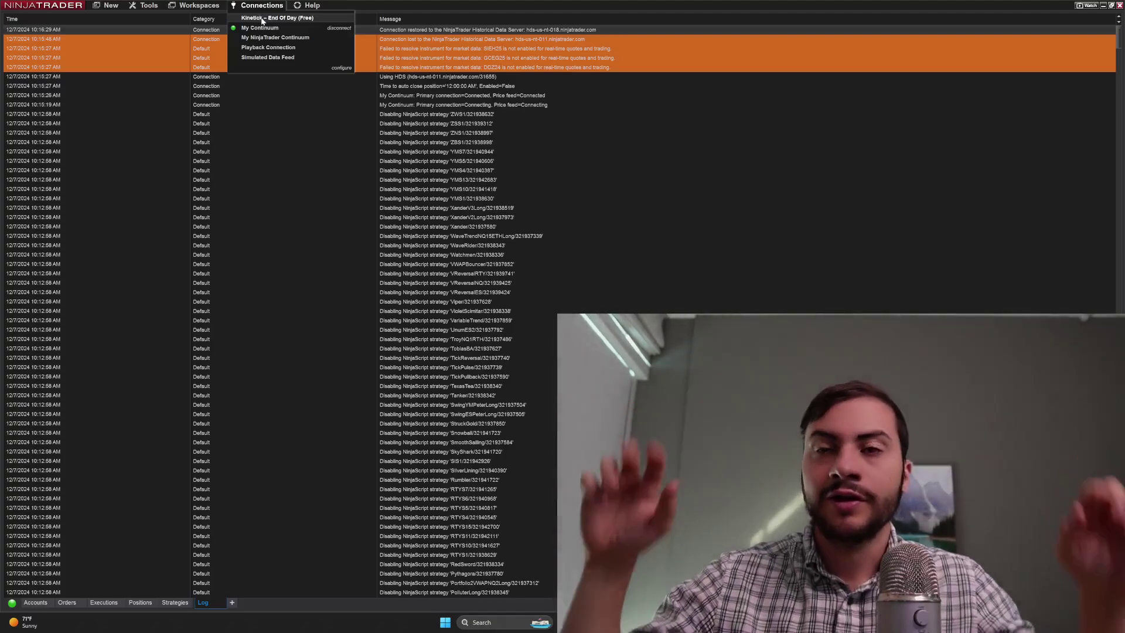
click(261, 19)
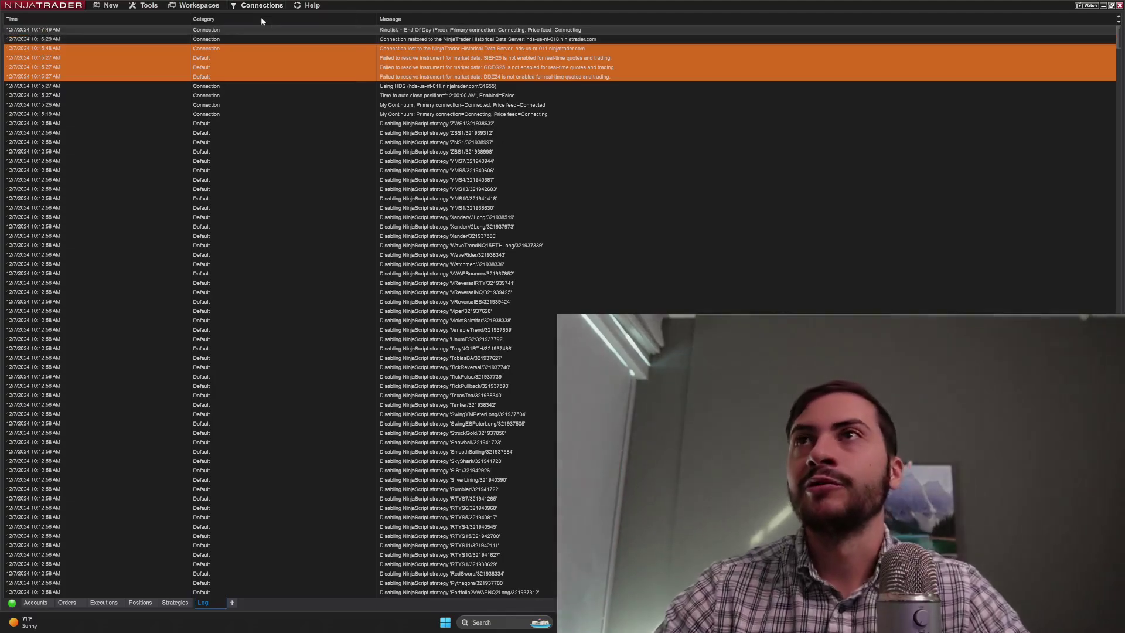
click(260, 6)
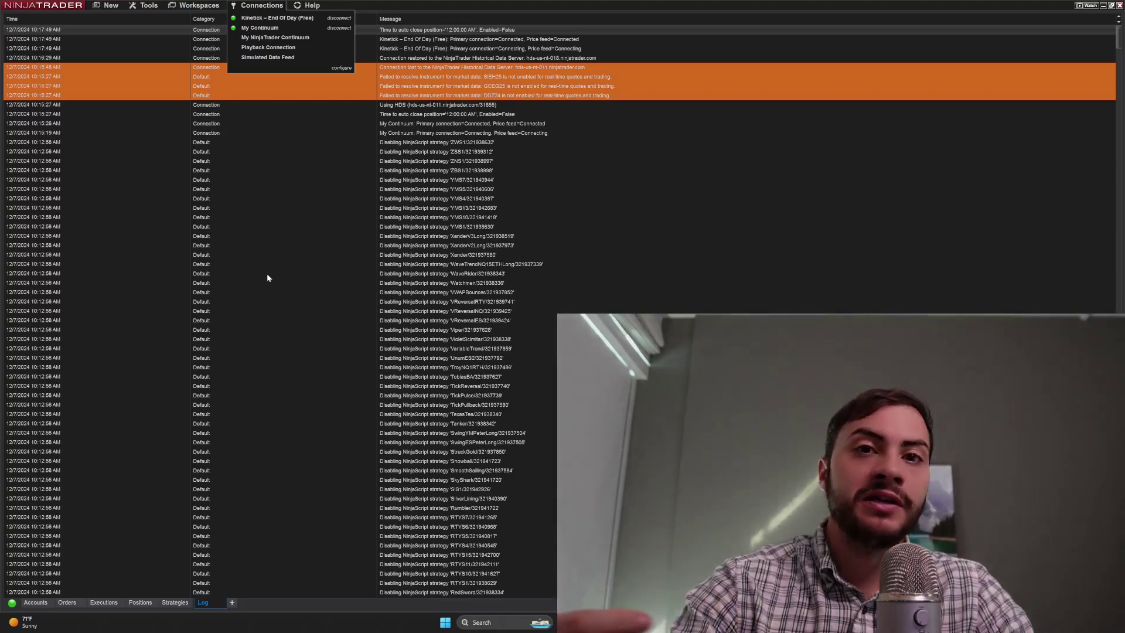
Edit the ESS6 strategy, review its available trading accounts, and keep it on Sim101
click(176, 607)
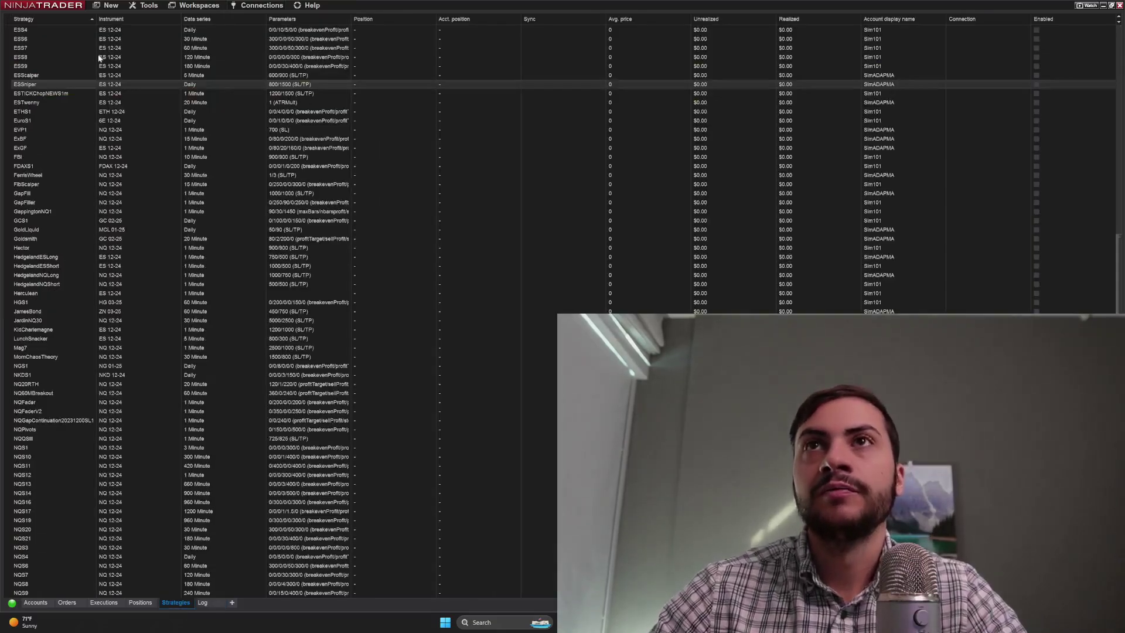
right_click(136, 41)
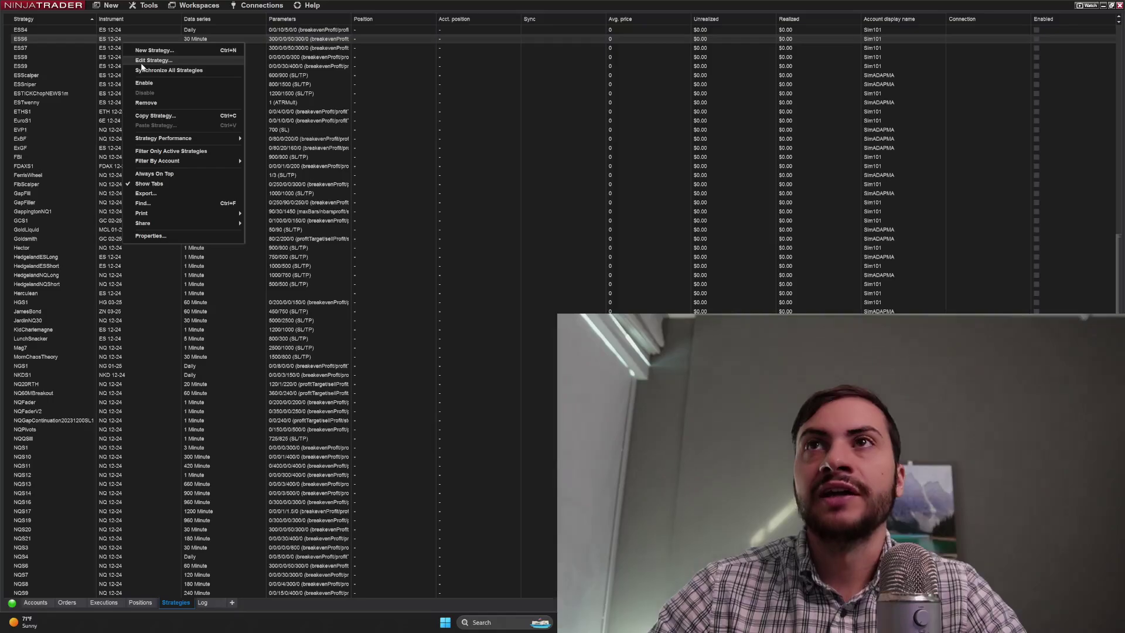
click(141, 62)
drag(494, 177, 119, 35)
scroll(170, 178, down, 5)
click(202, 156)
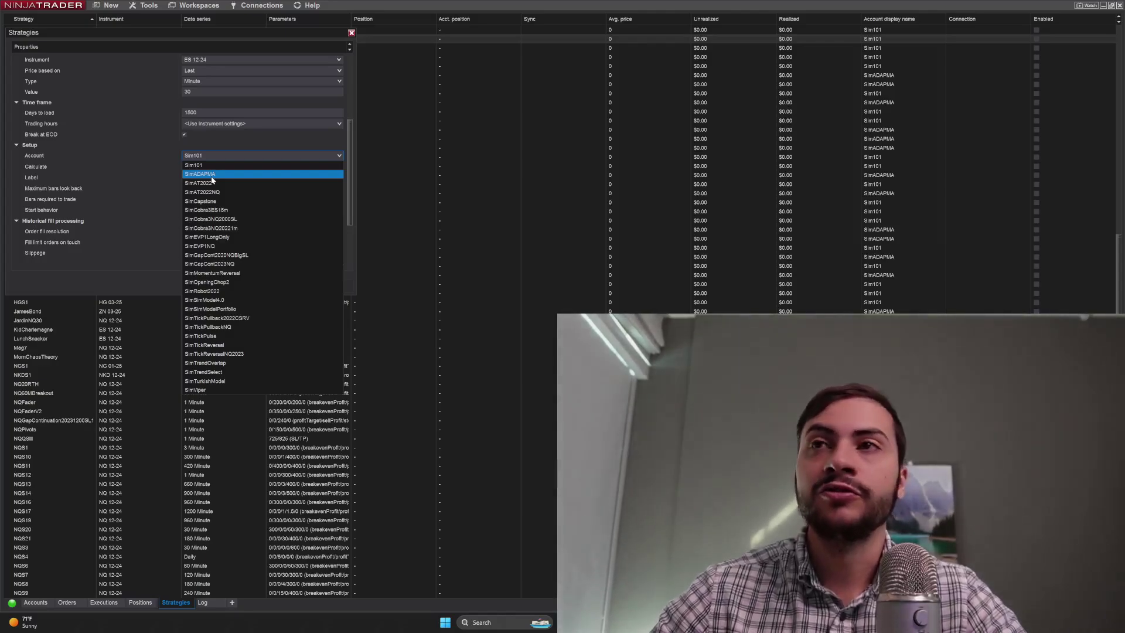
click(94, 143)
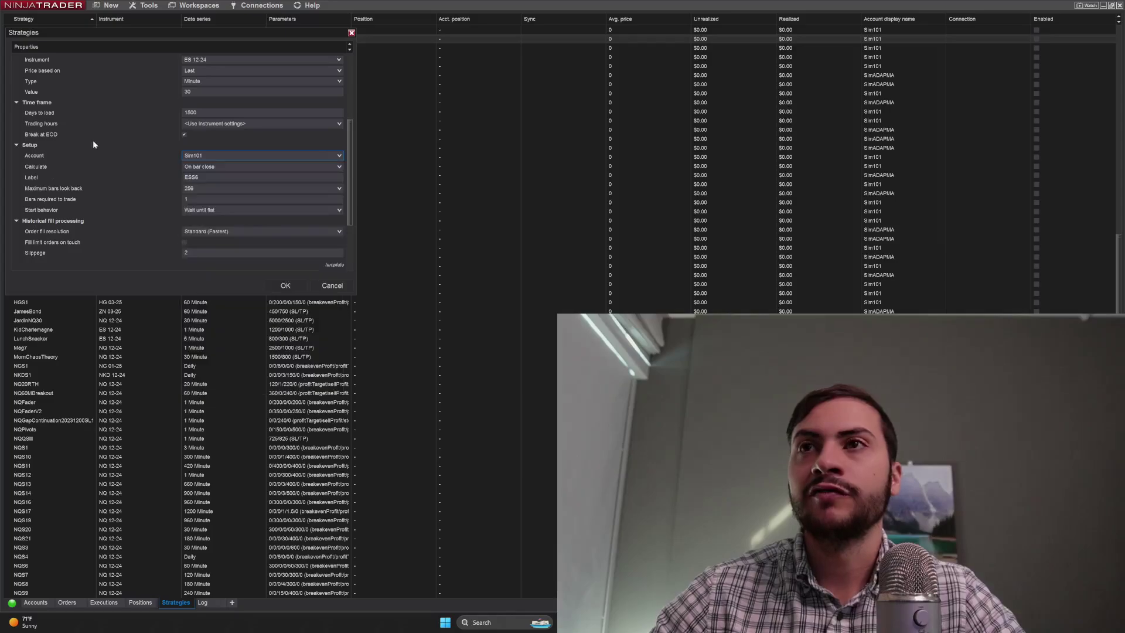
click(295, 281)
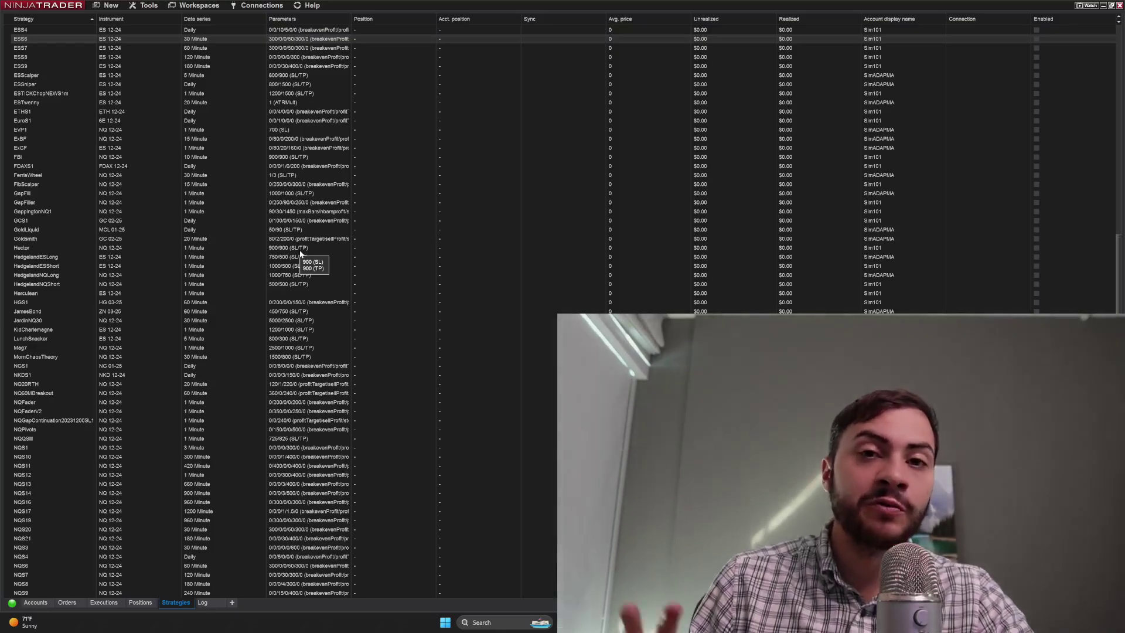
click(273, 5)
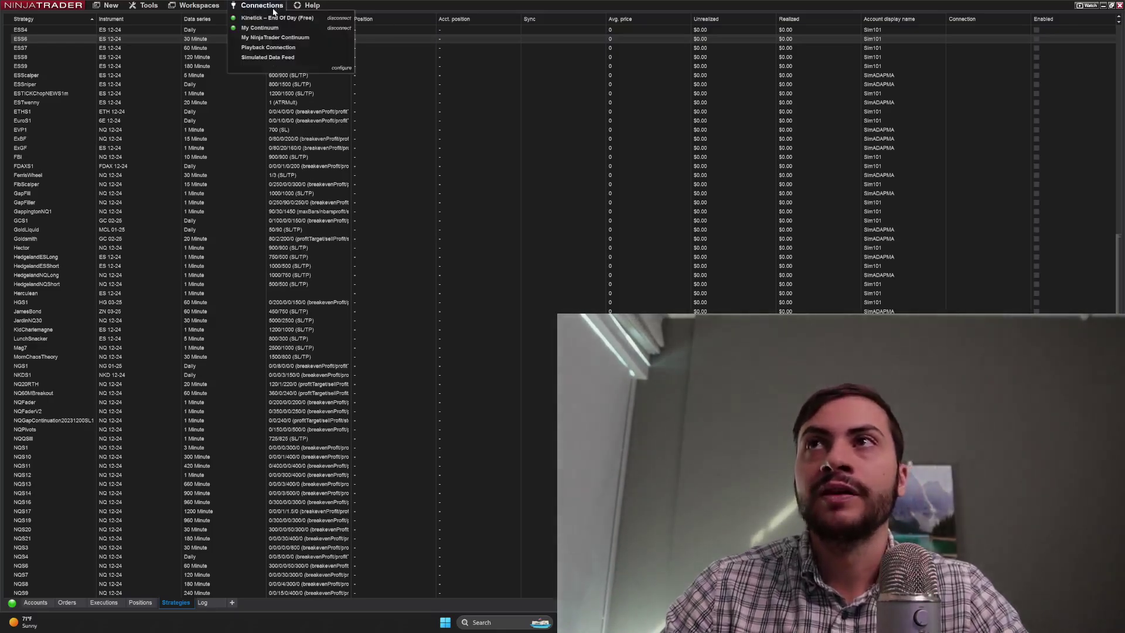